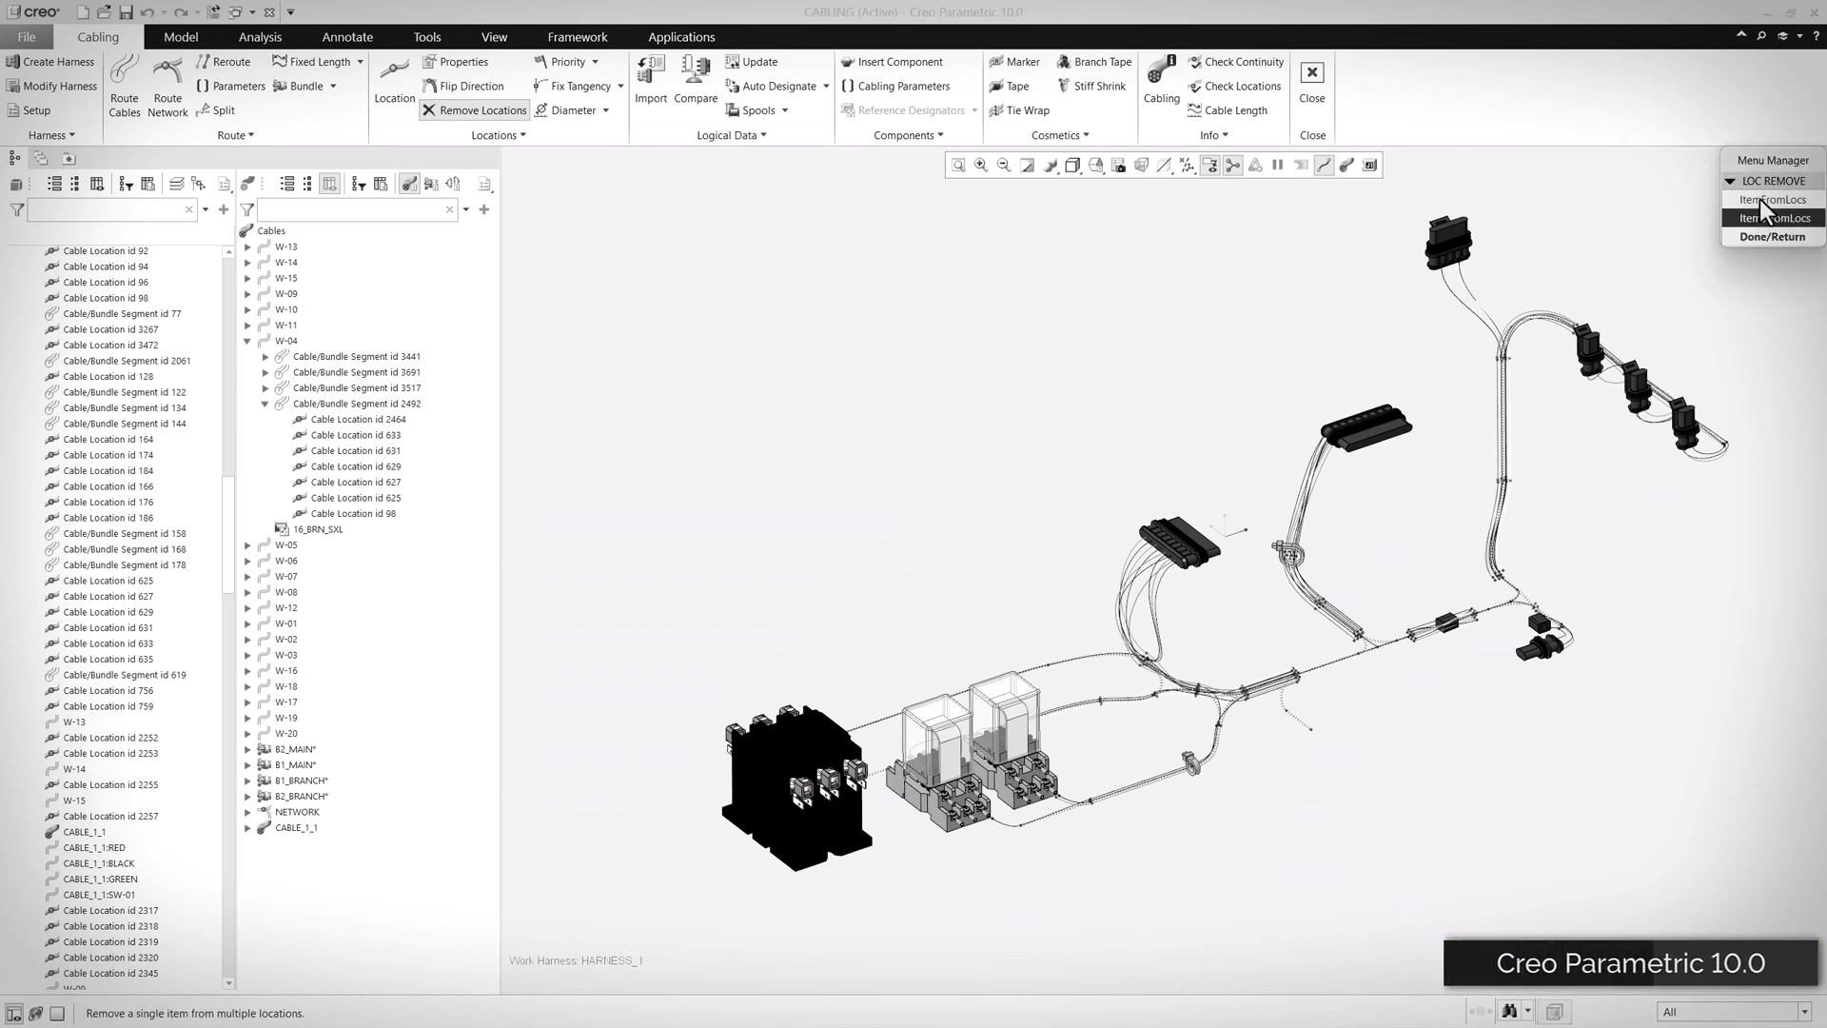
- Try removing cable W-12 from two locations on the vertical bundle with ItemFromLocs, declining the changes
click(1813, 202)
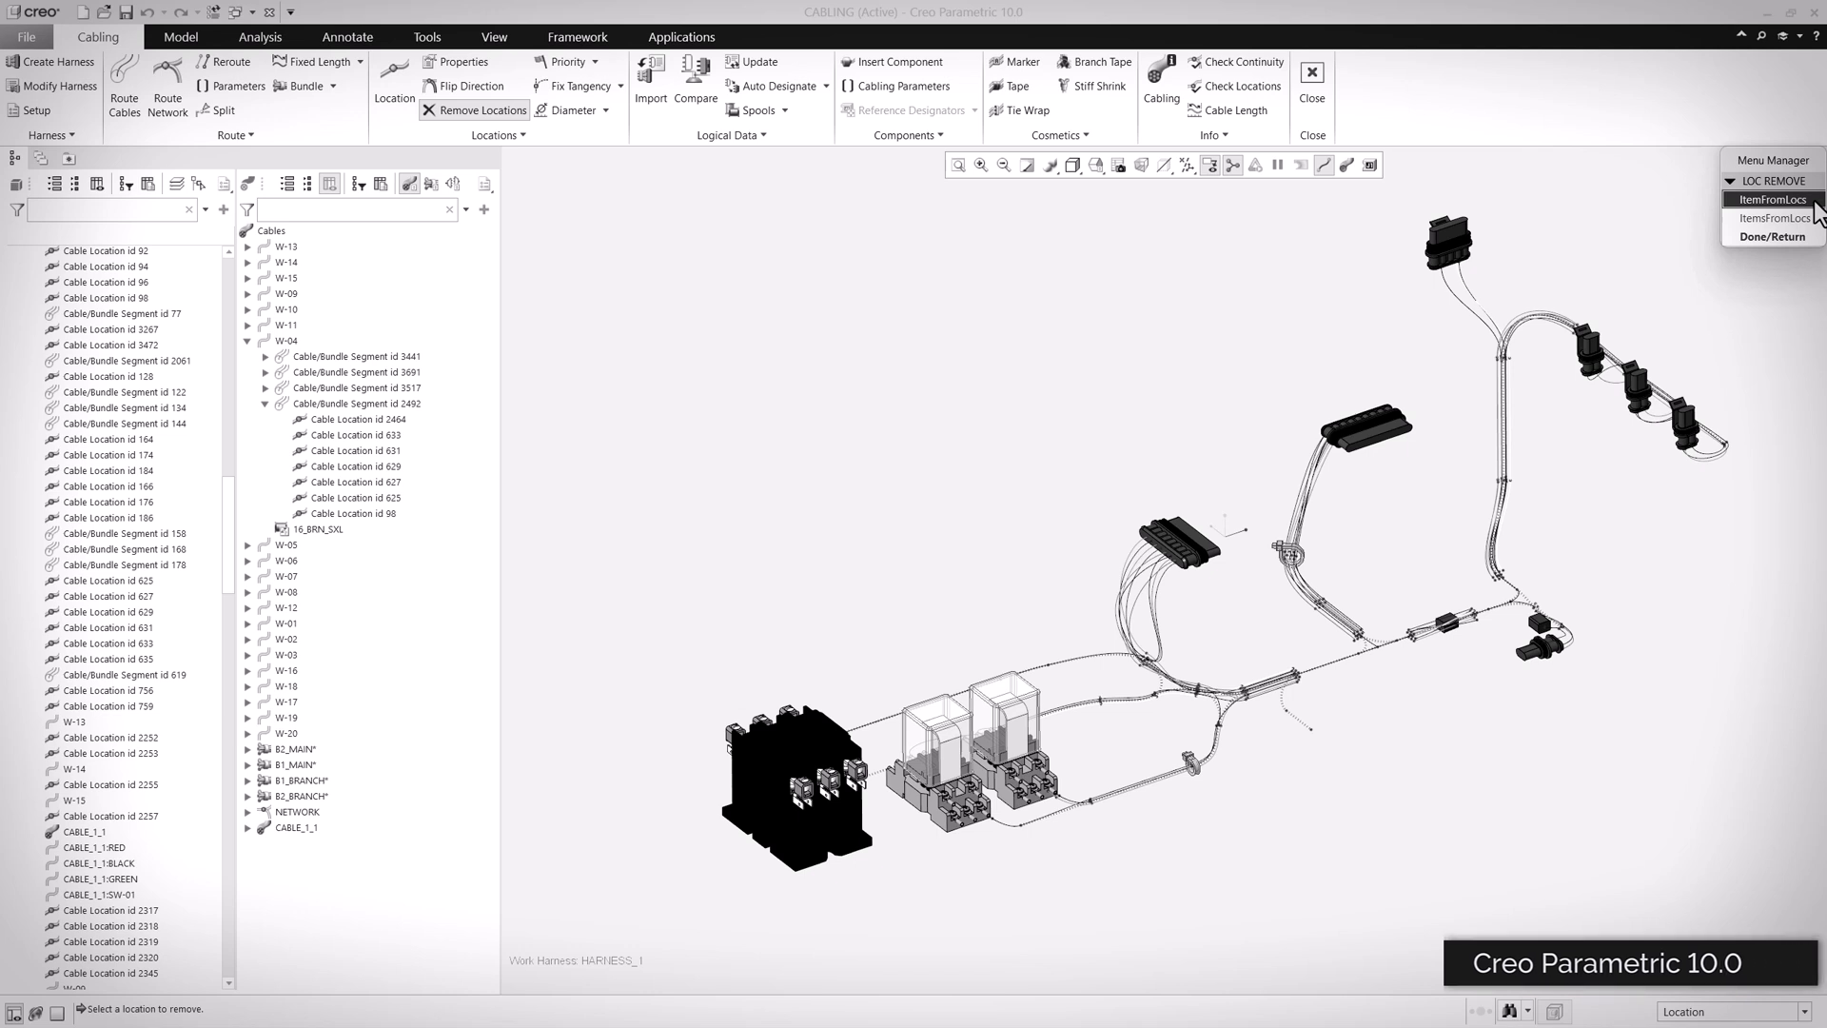
click(1516, 481)
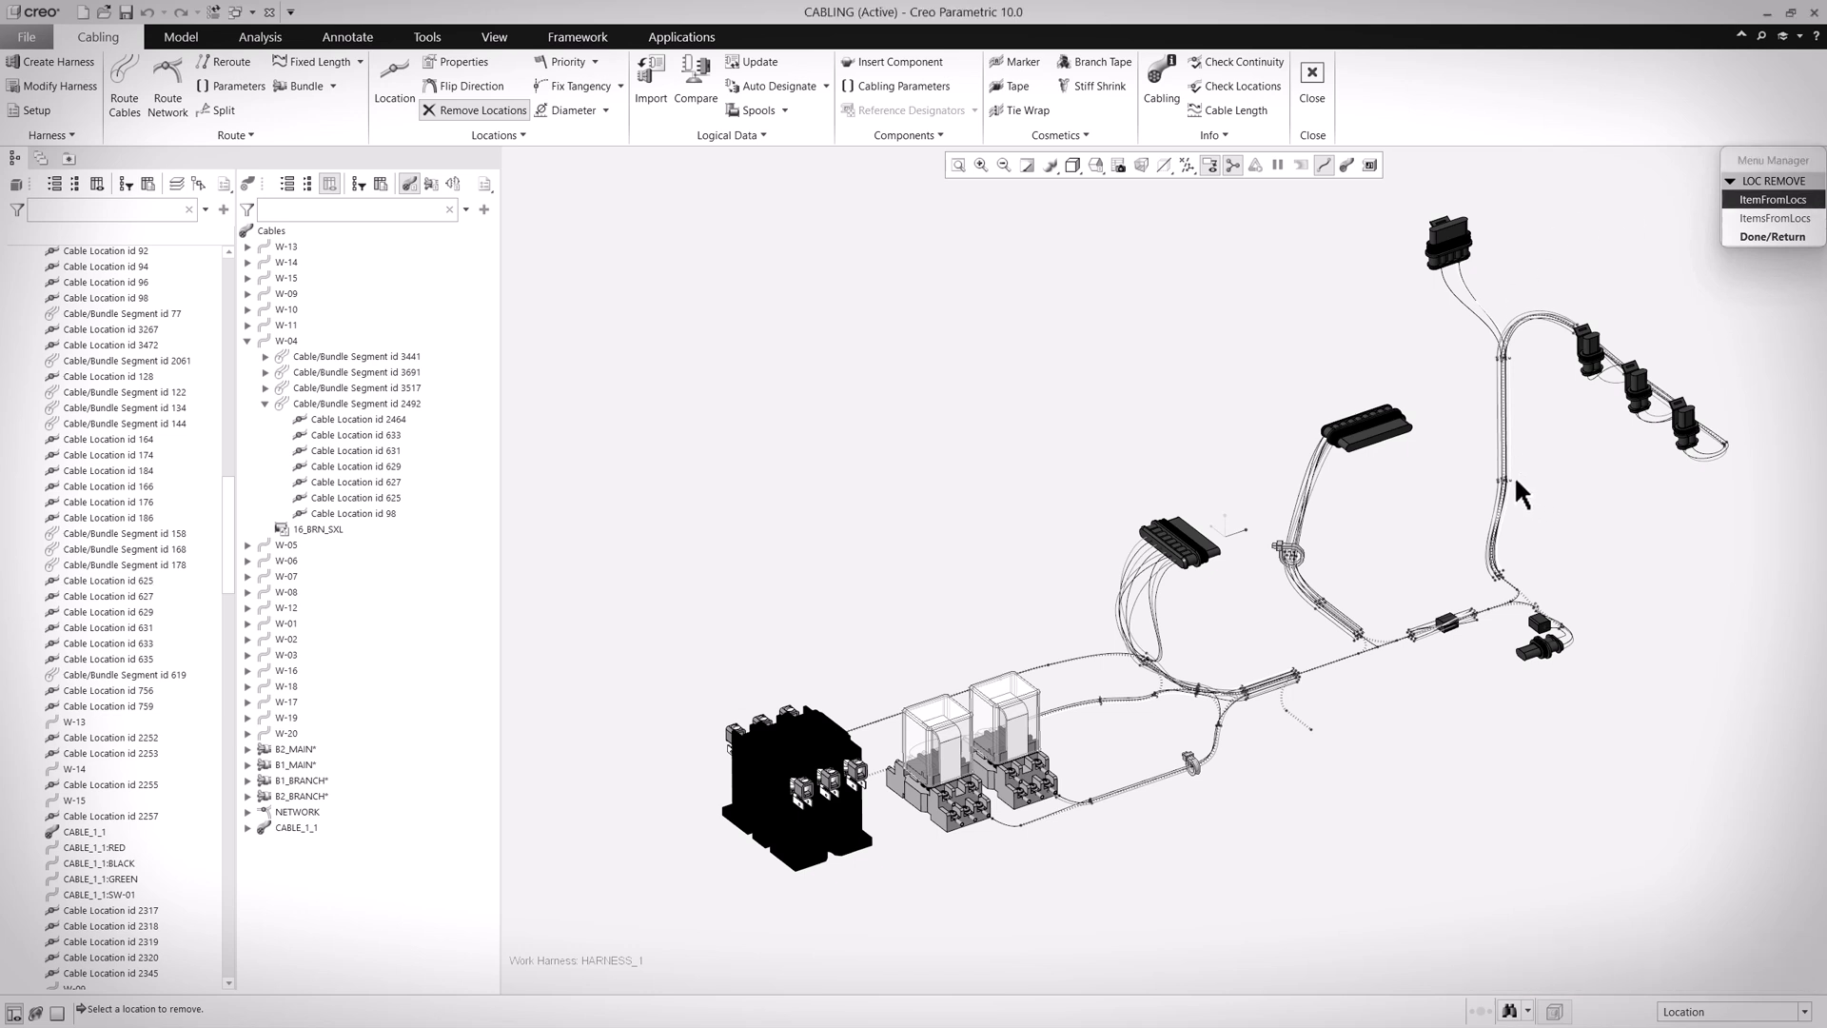
click(1516, 360)
click(1757, 238)
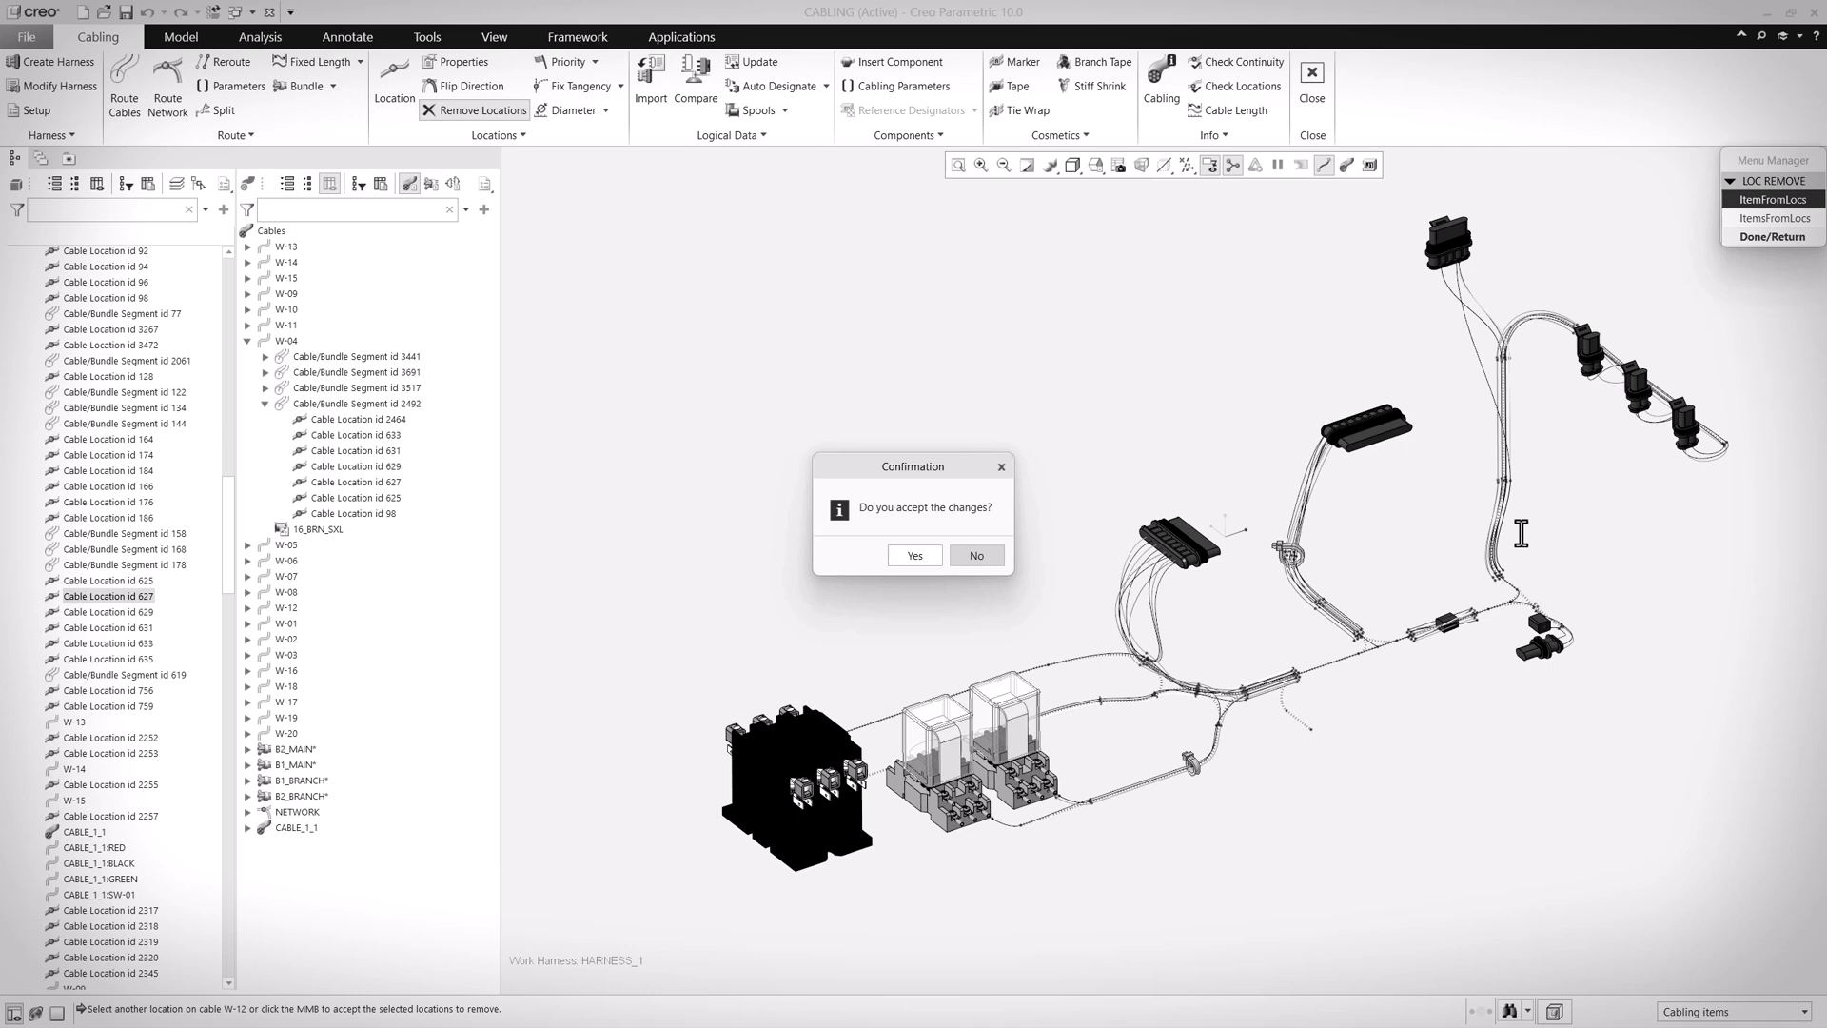
click(987, 562)
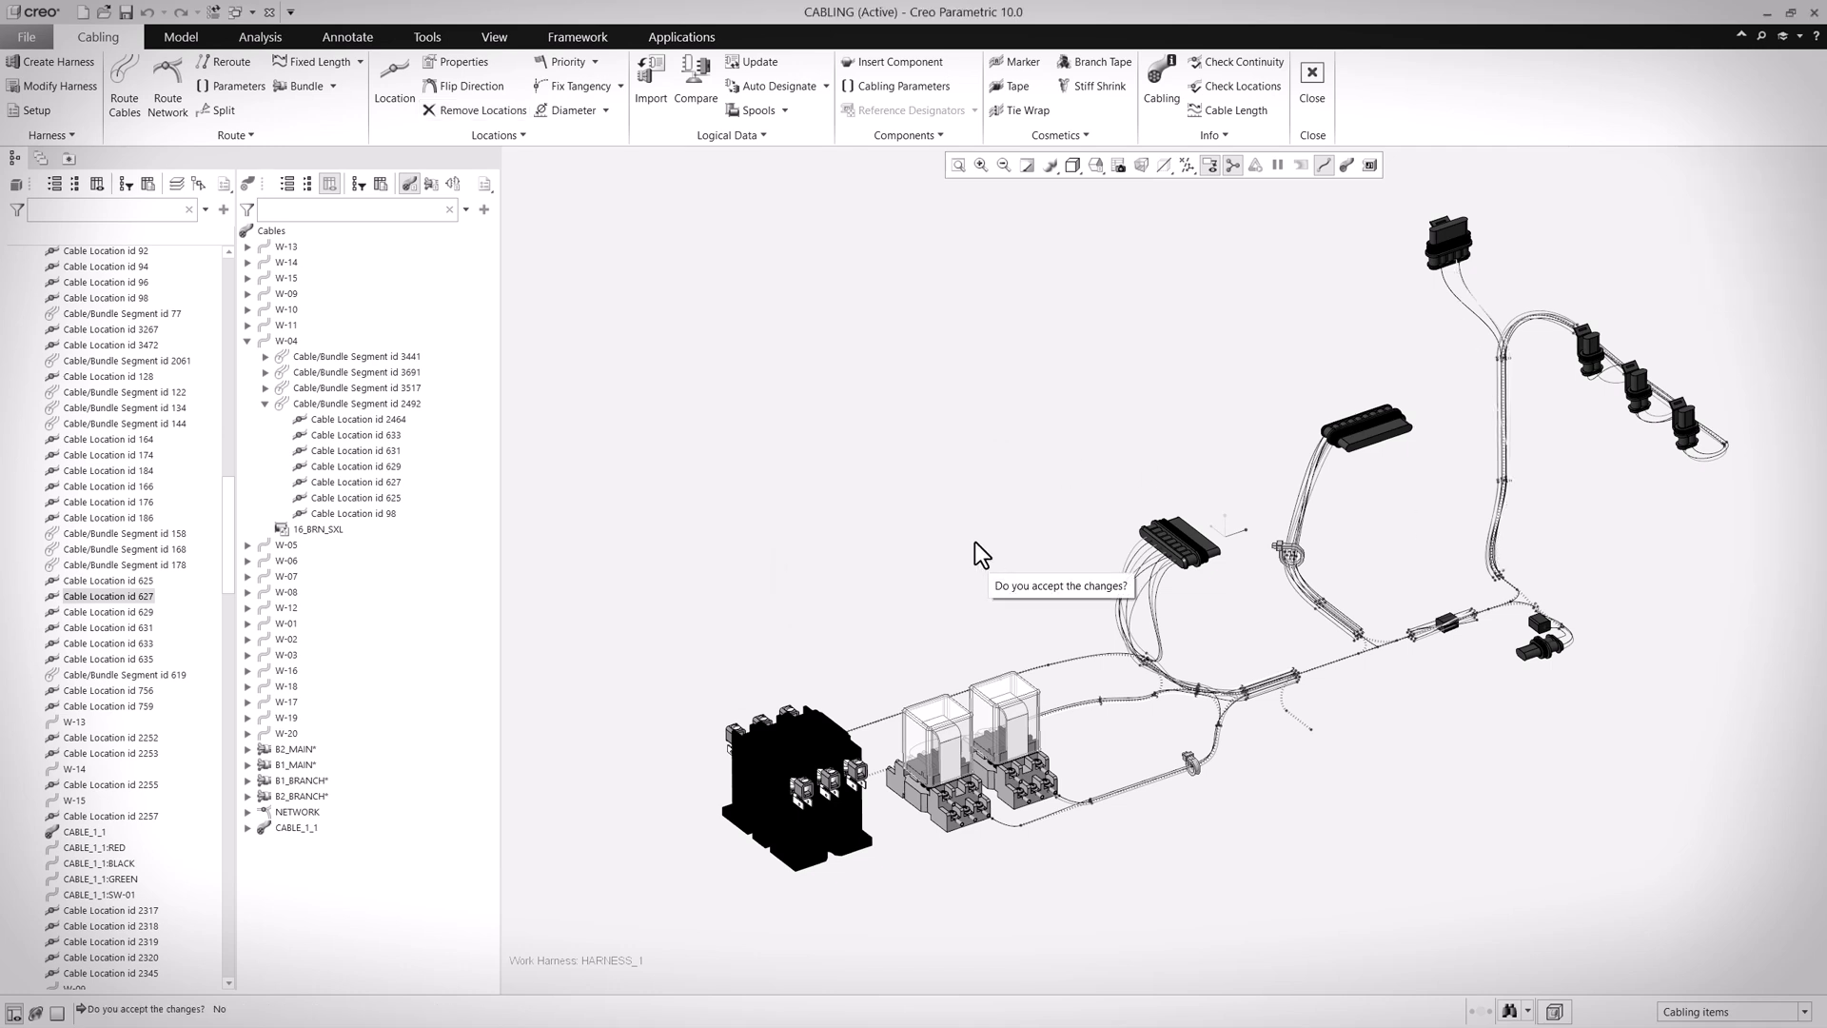
- Use ItemsFromLocs to mark cables W-04, W-05 and W-06 for removal from two locations on the vertical bundle
click(496, 116)
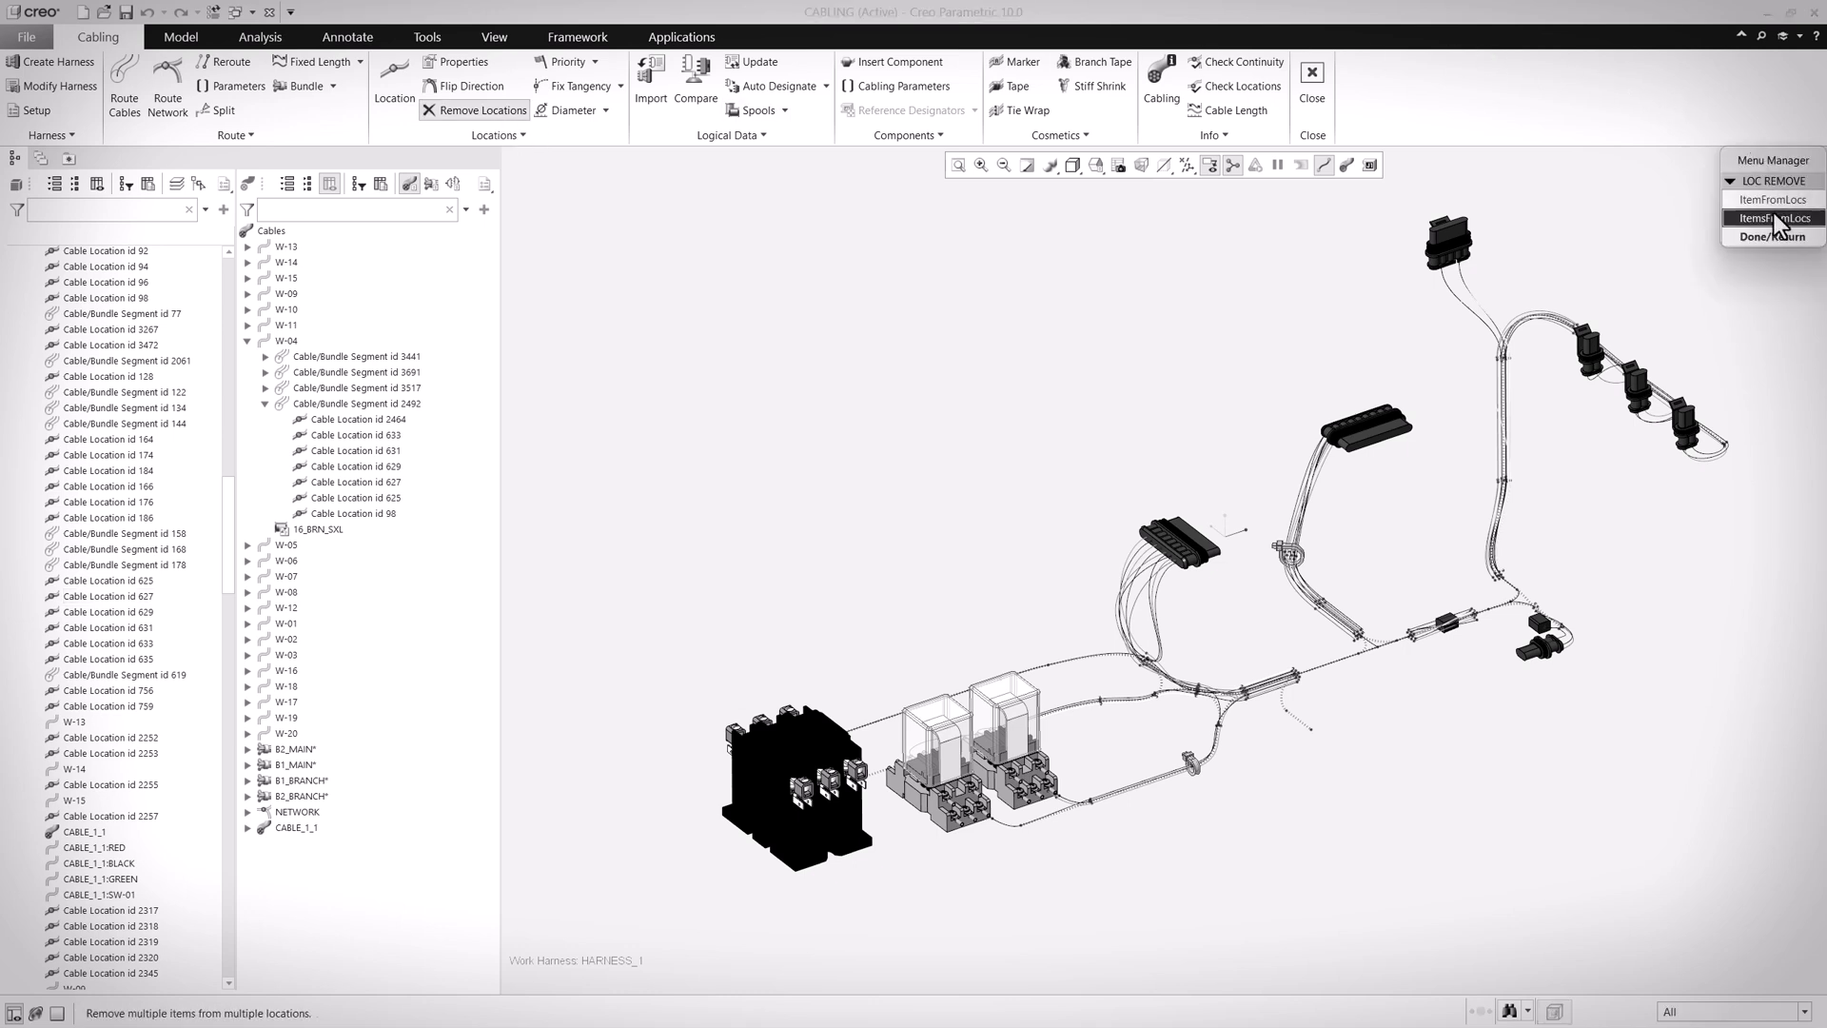
click(1772, 222)
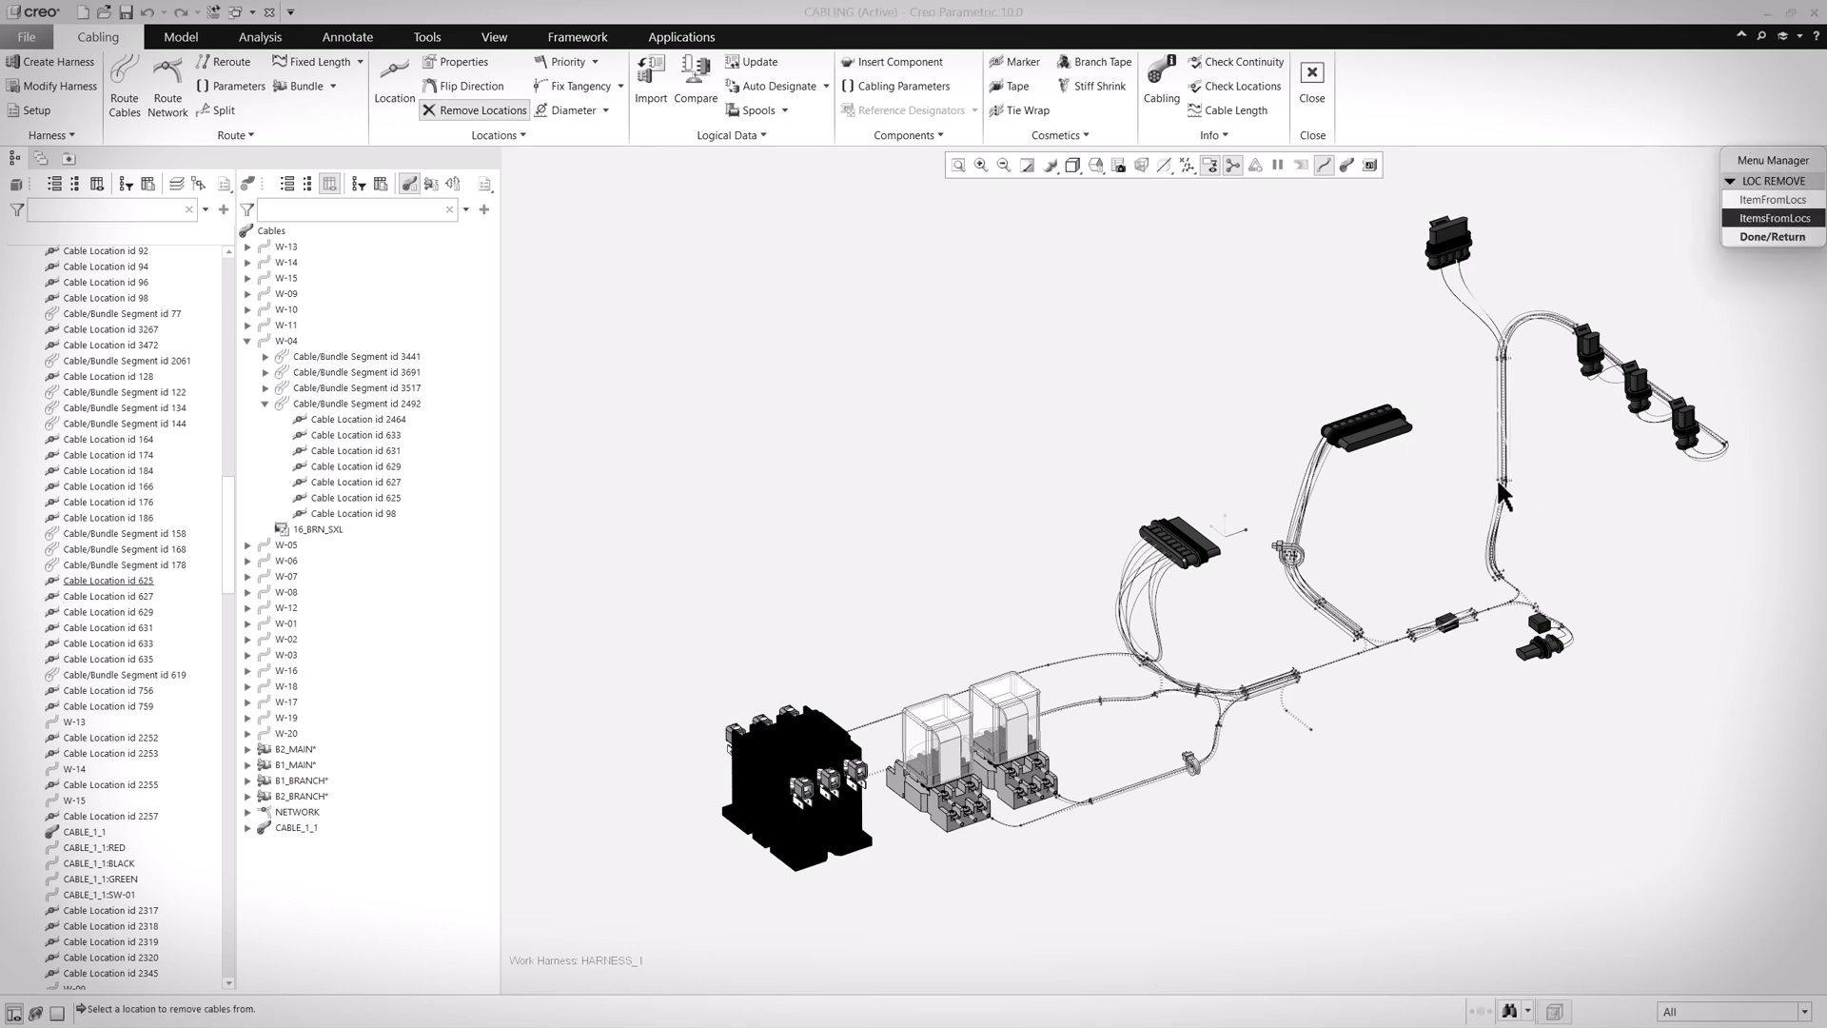
click(1500, 483)
click(1733, 293)
click(1733, 312)
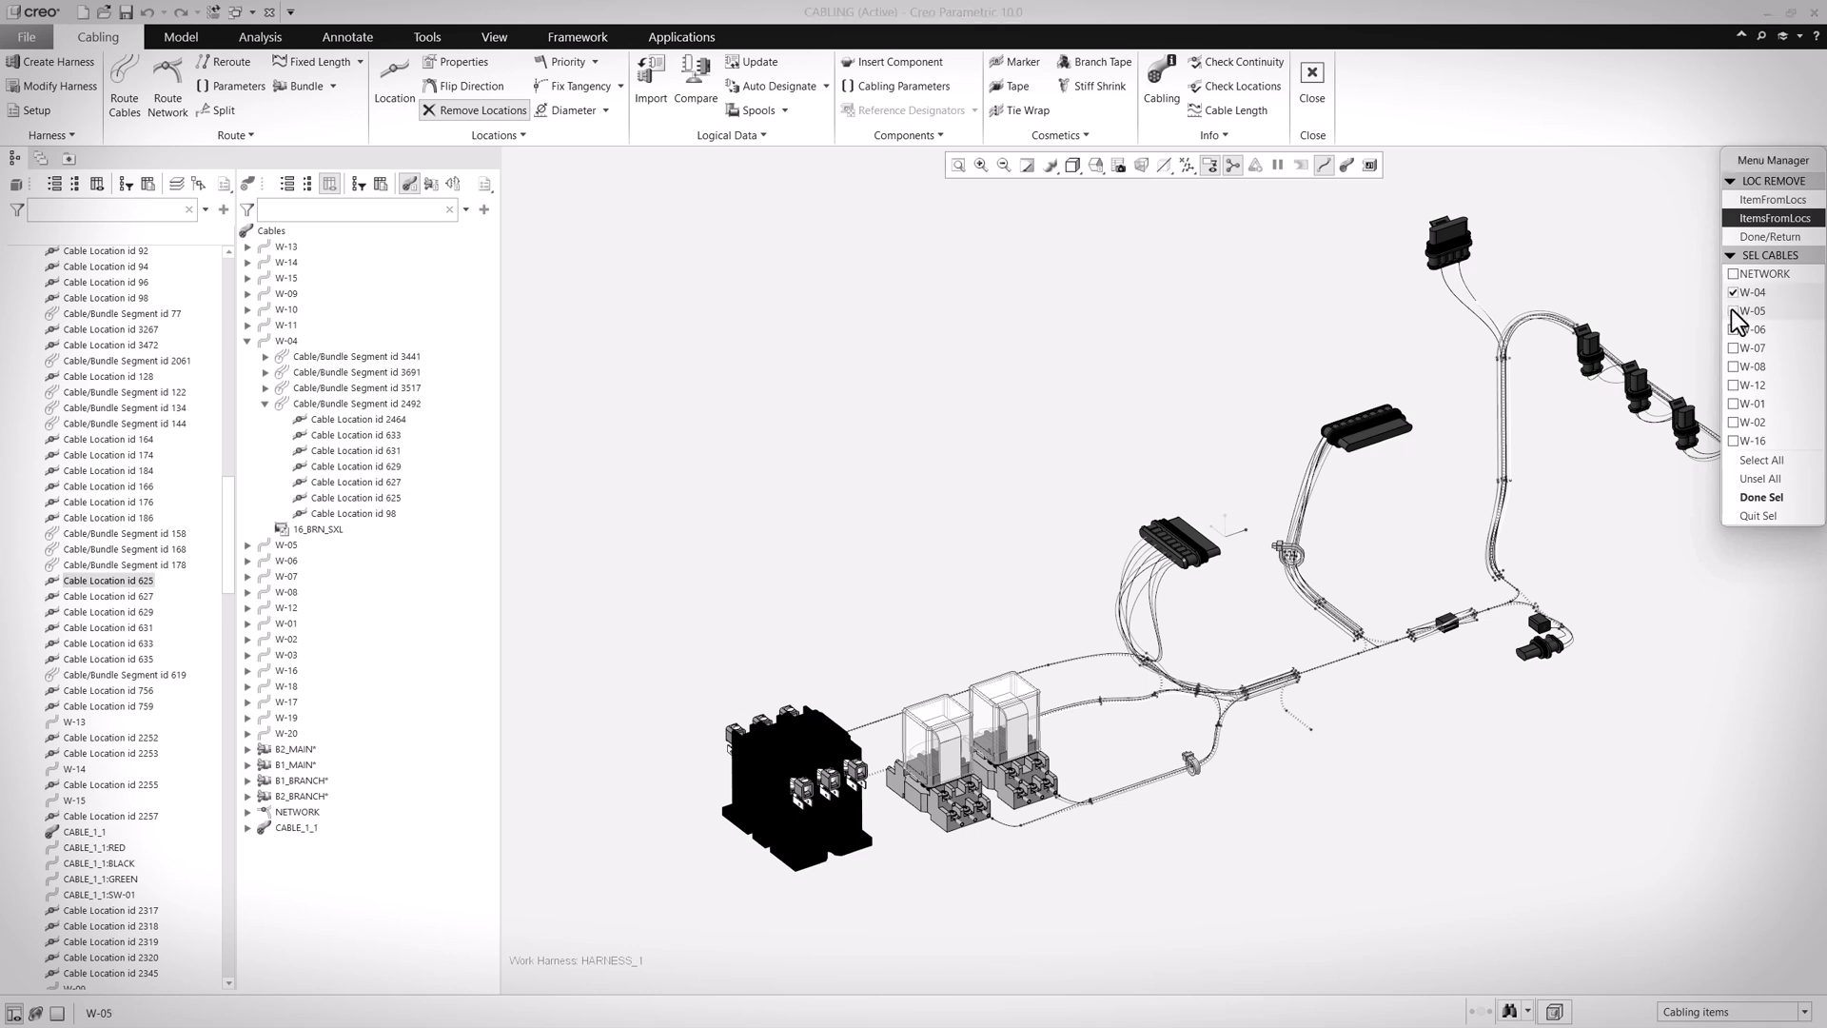
click(1733, 329)
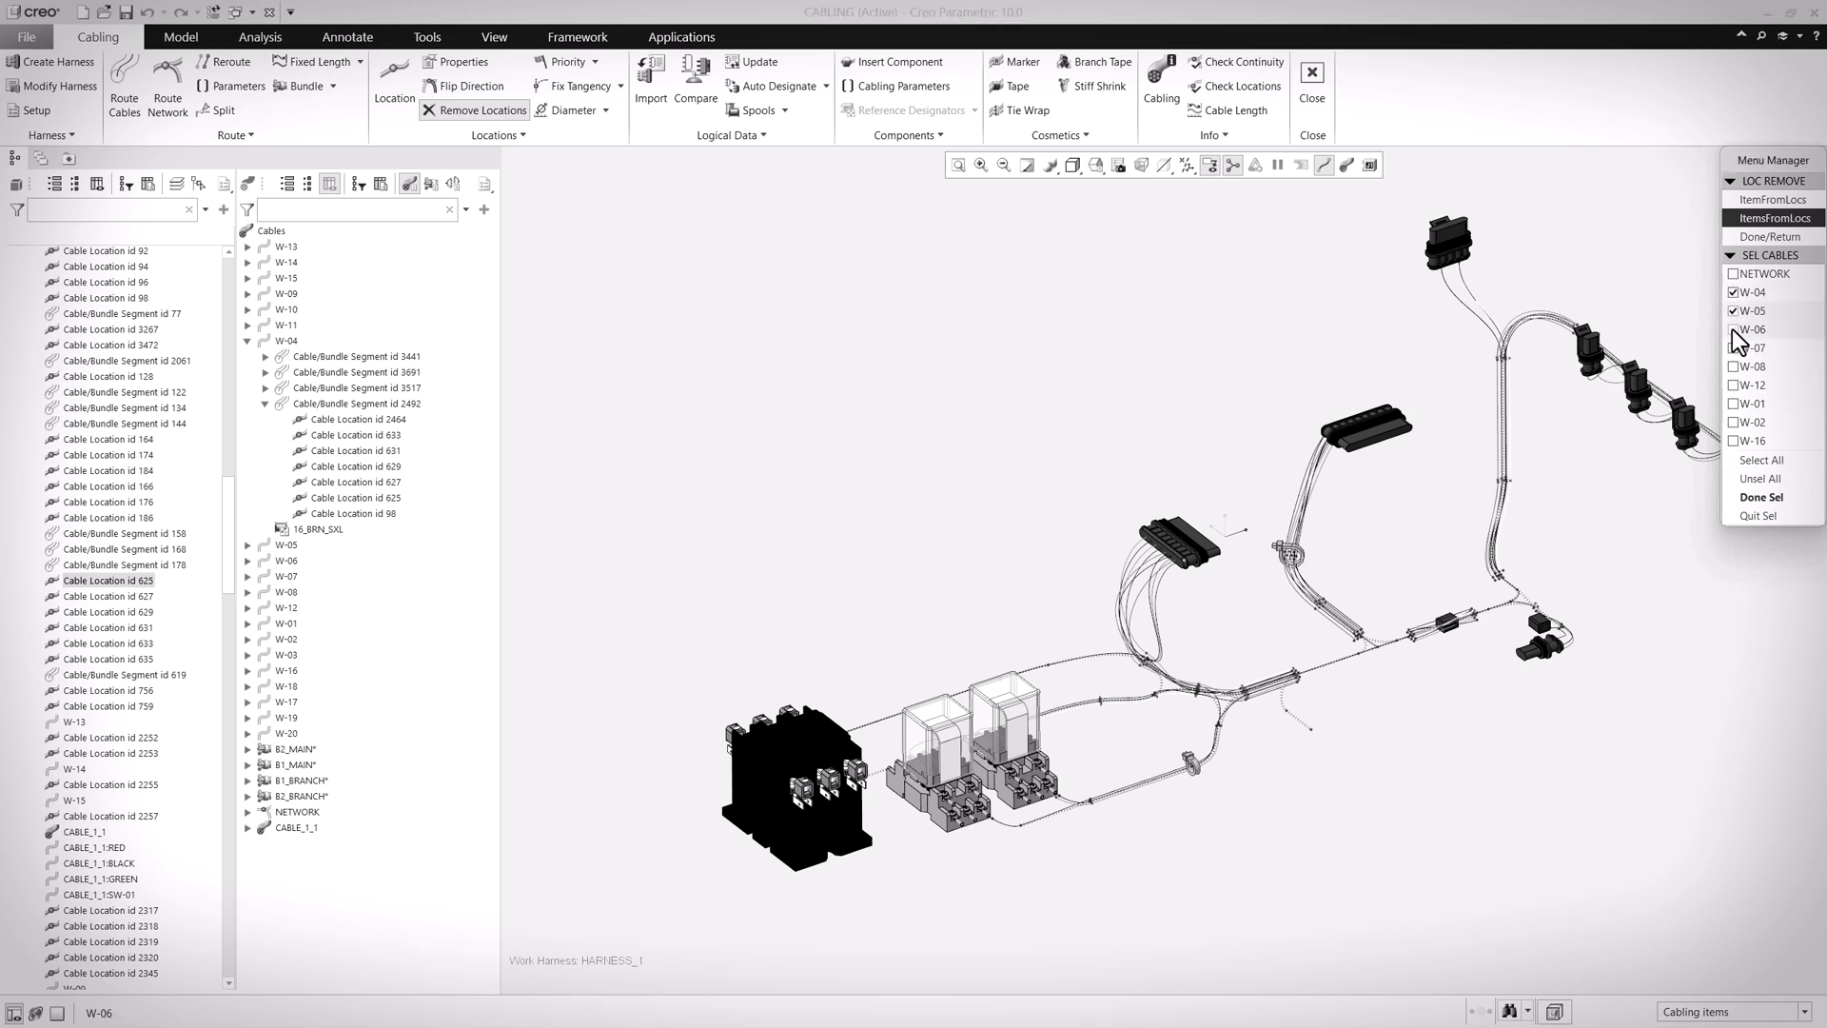
click(1753, 498)
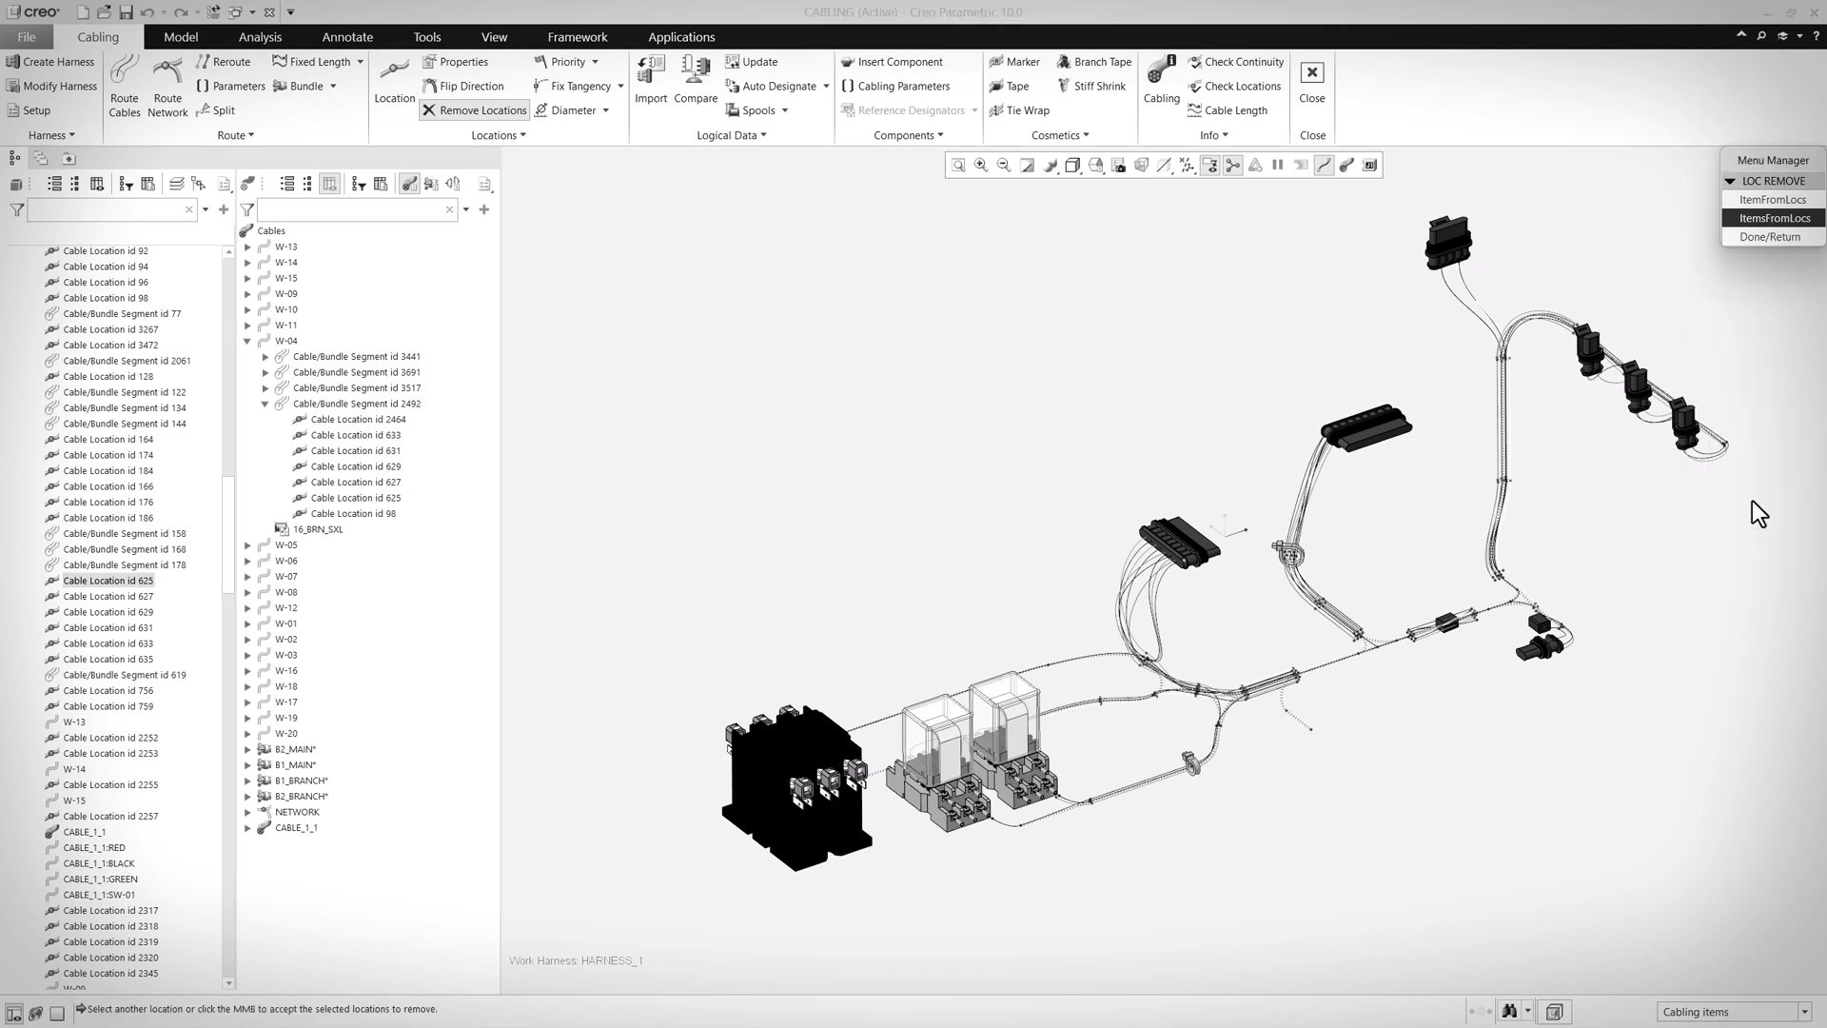
click(1501, 357)
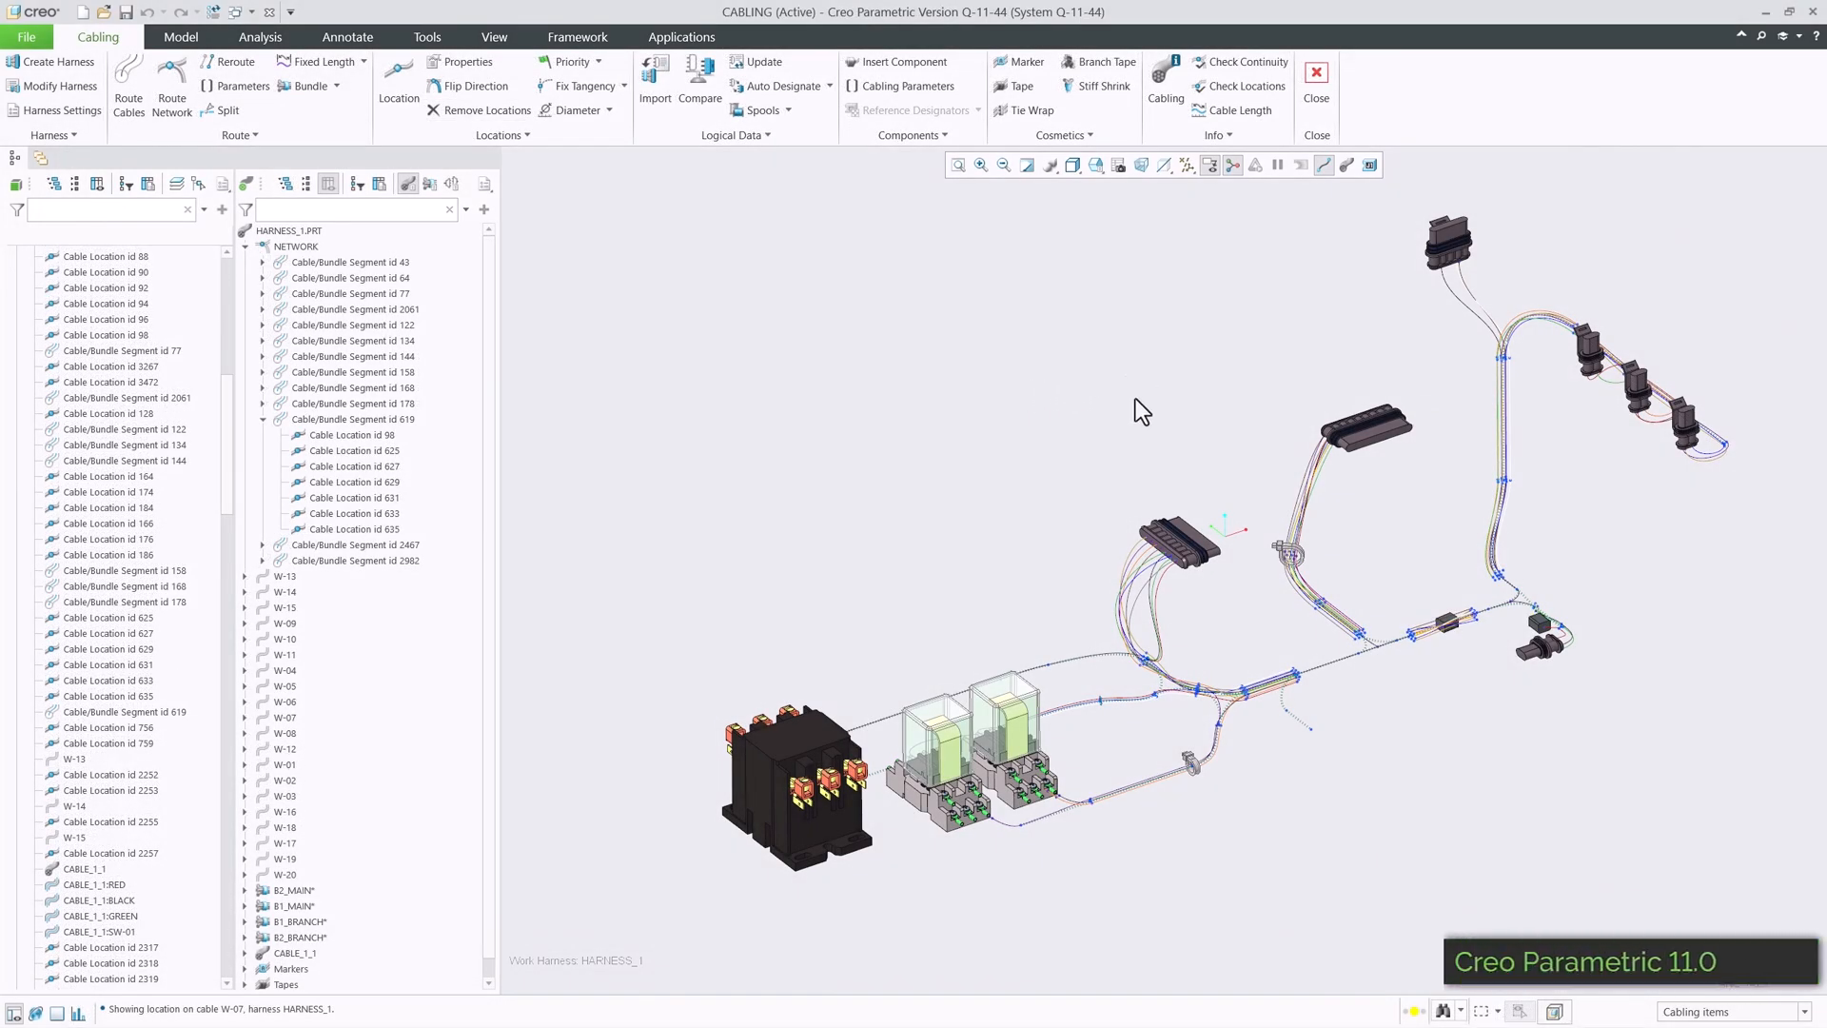
- Start Remove Locations on the middle location of the vertical bundle and enlarge the dialog to show the full item list
click(1507, 483)
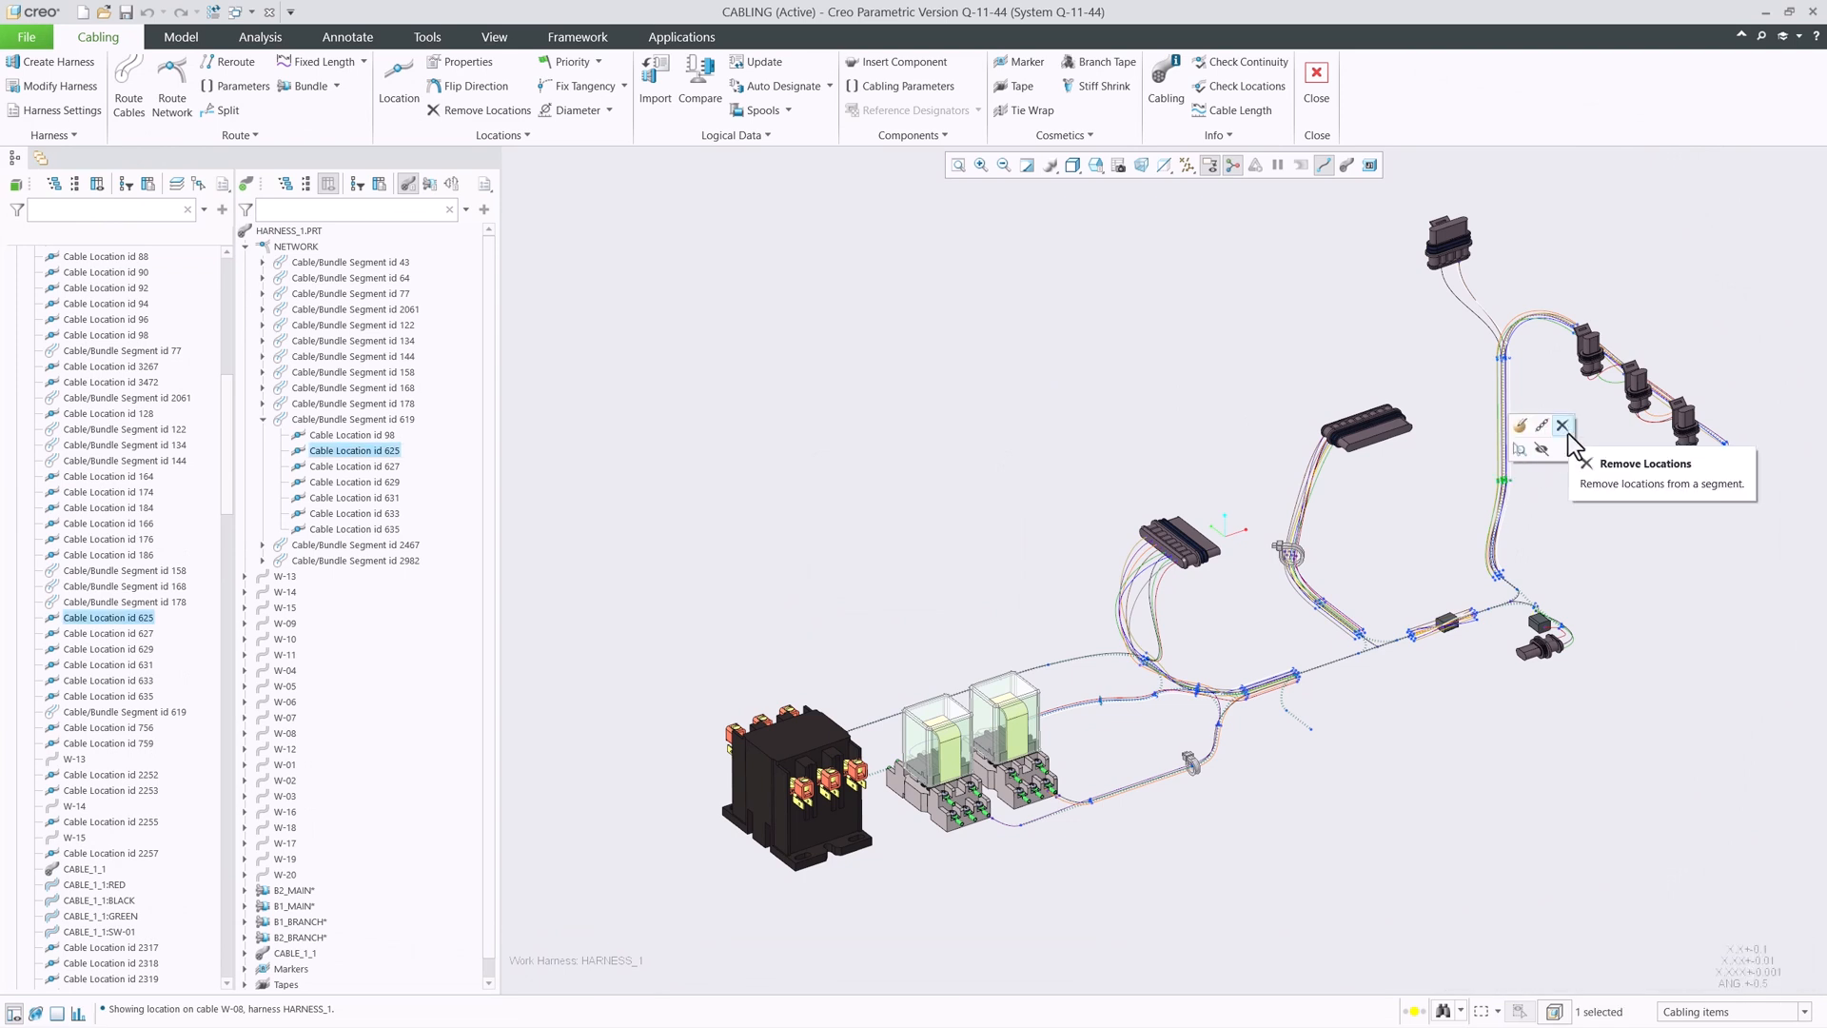
click(1563, 426)
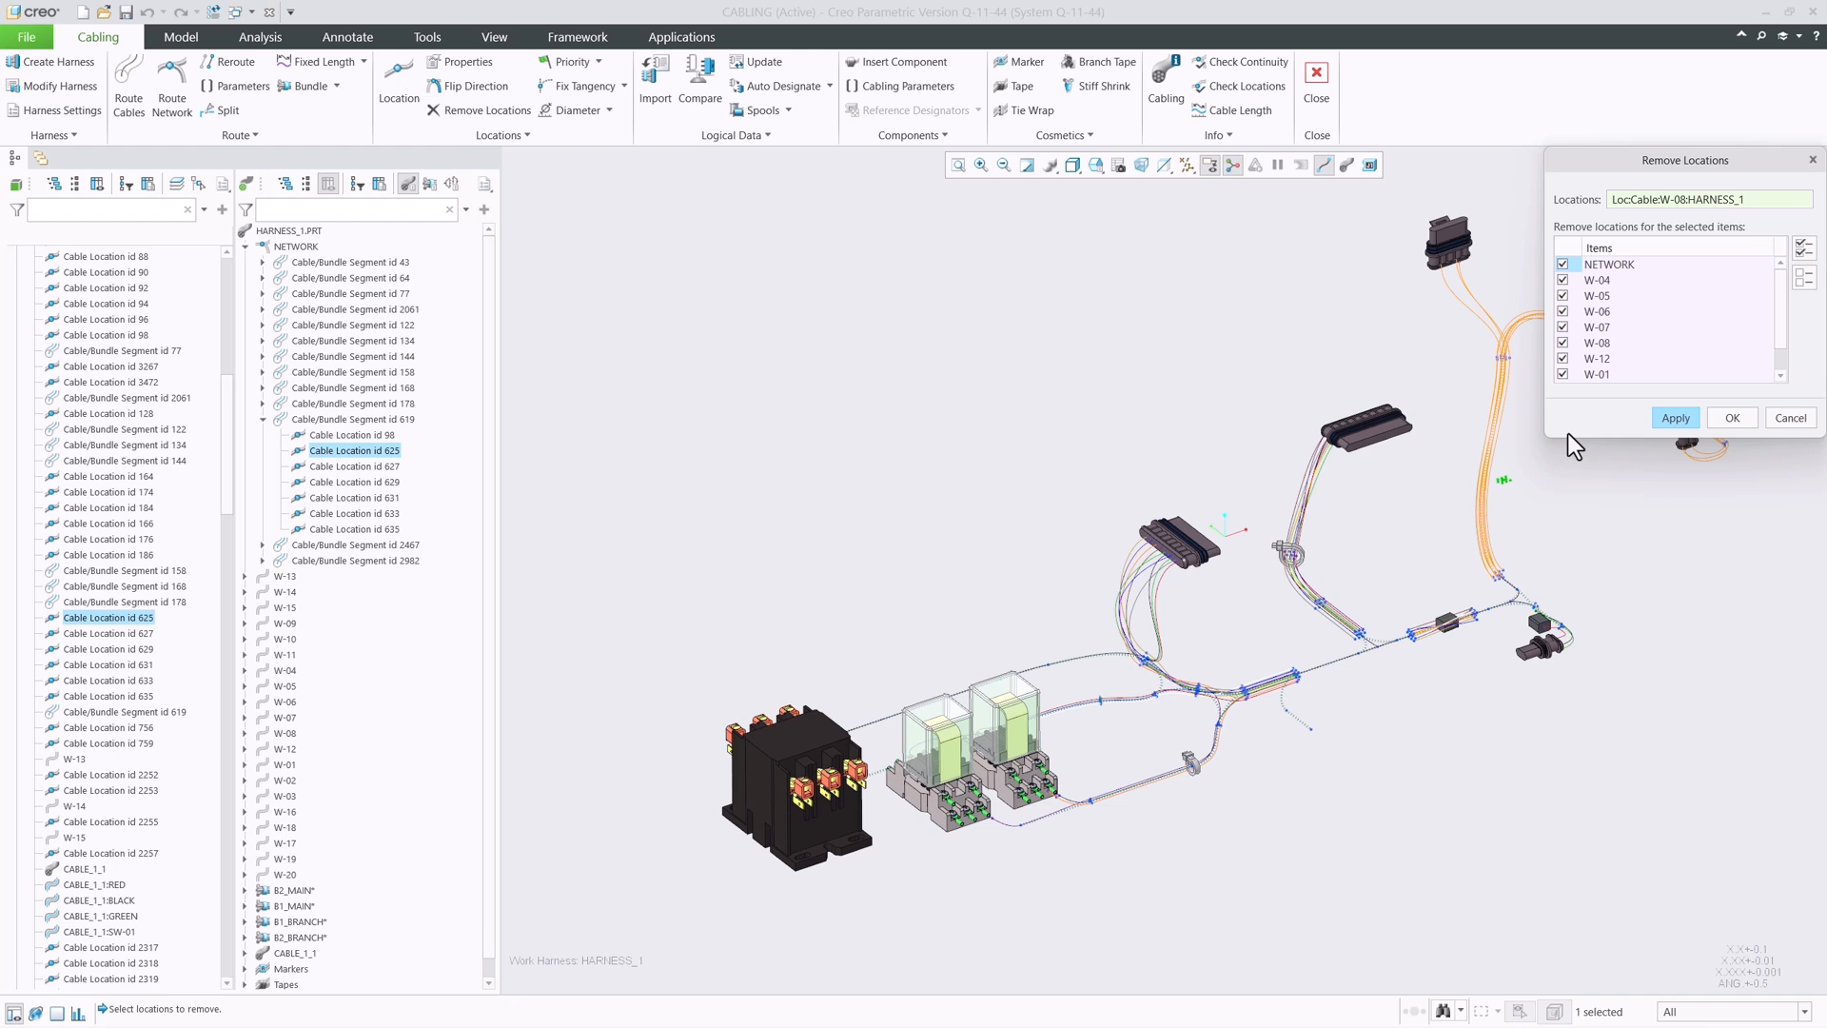
drag(1589, 436, 1593, 480)
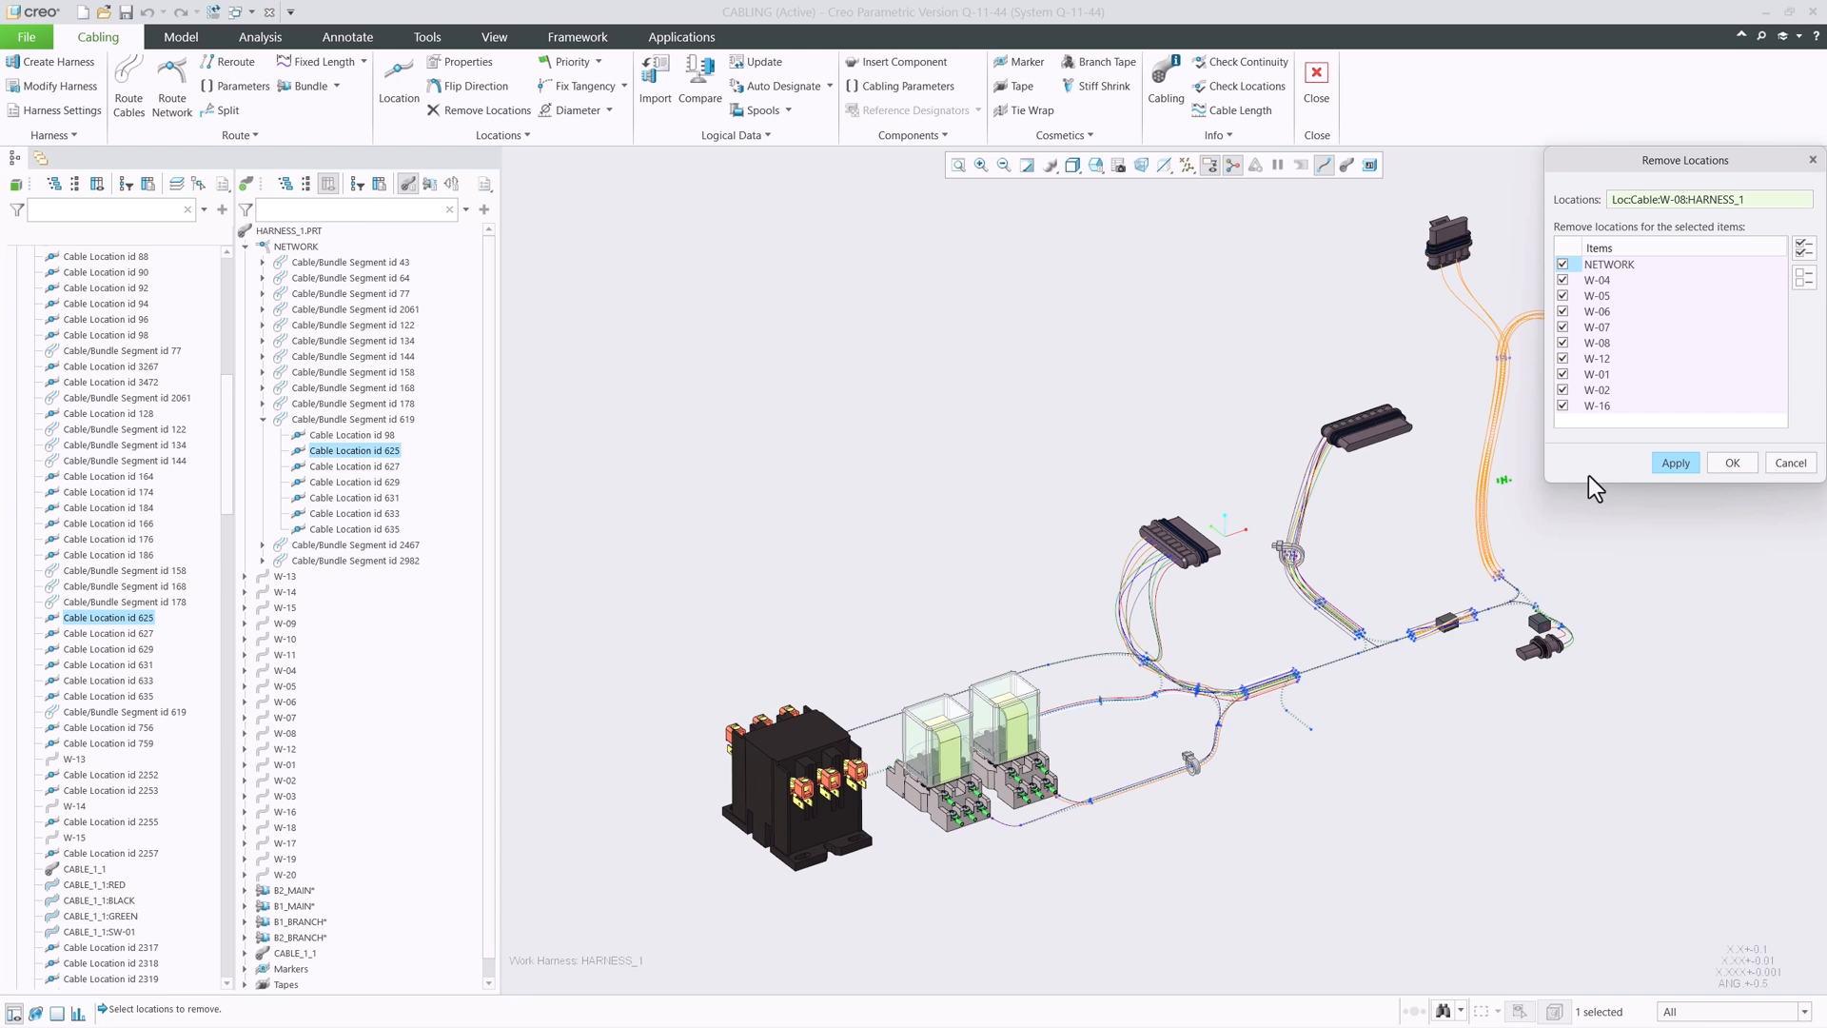
- Restrict the selection filter to Location and clear the collected location
click(1692, 1012)
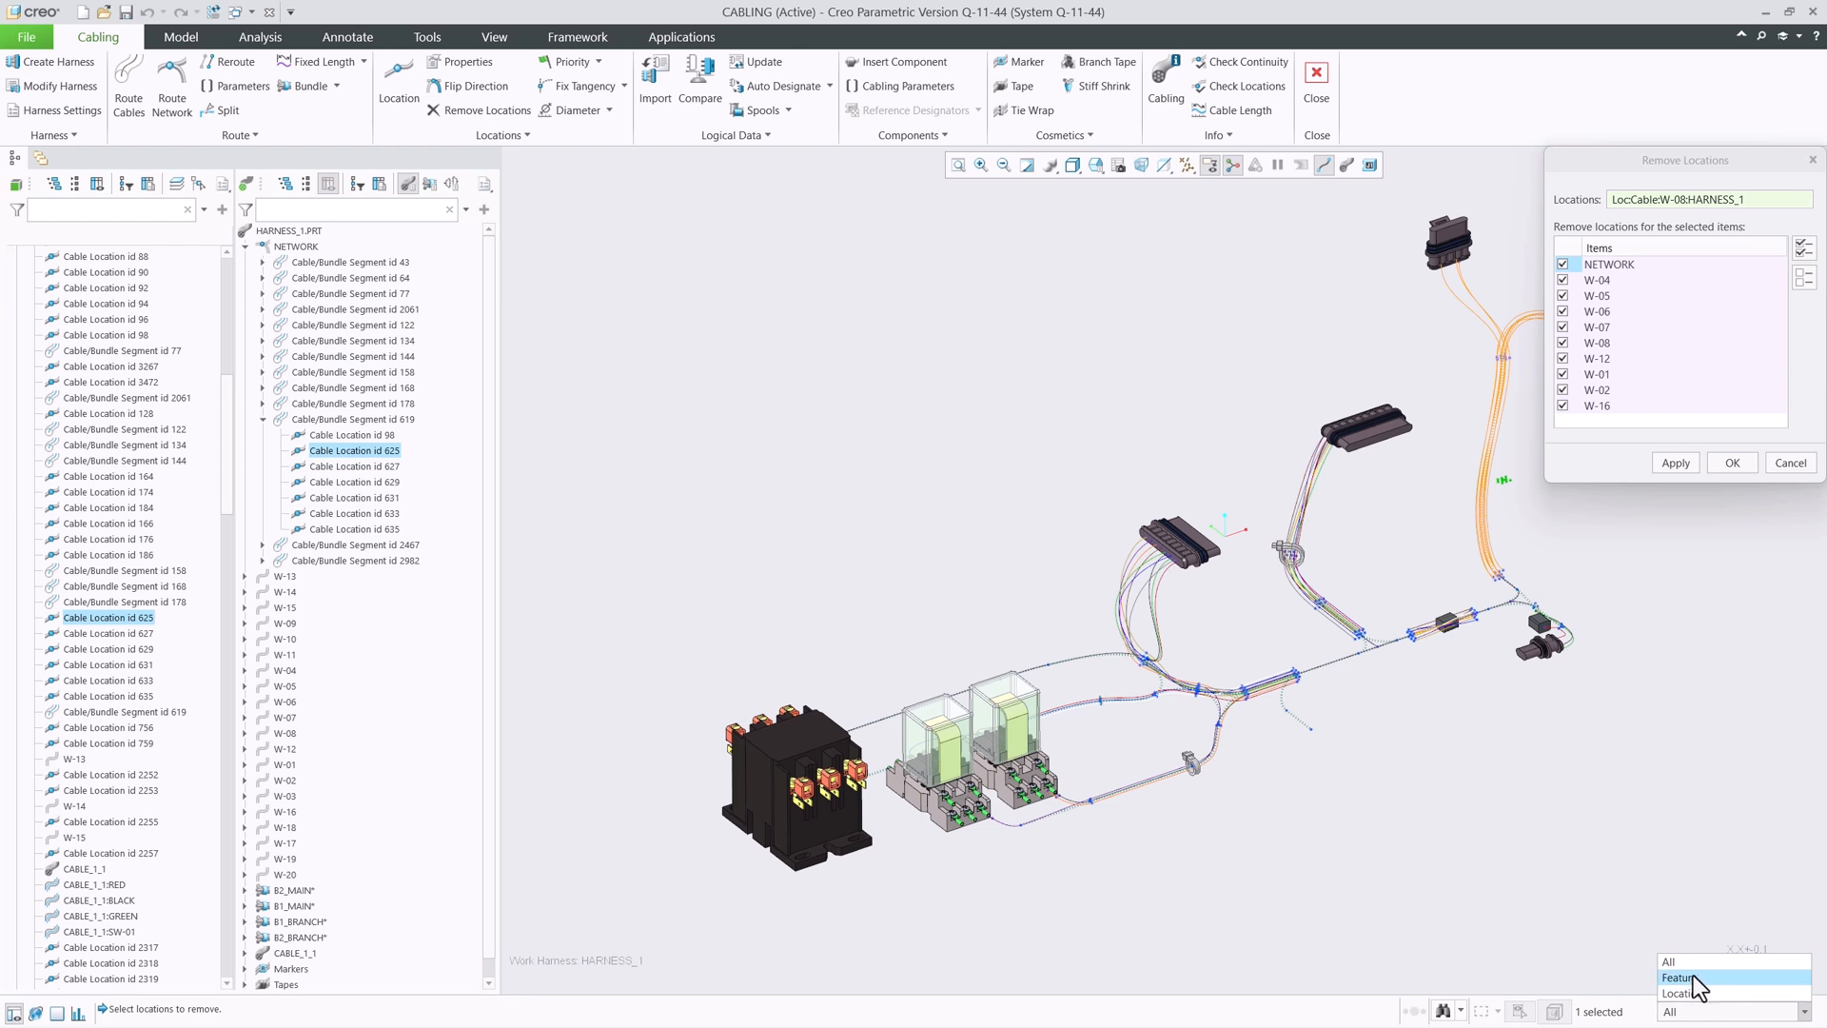
click(1698, 993)
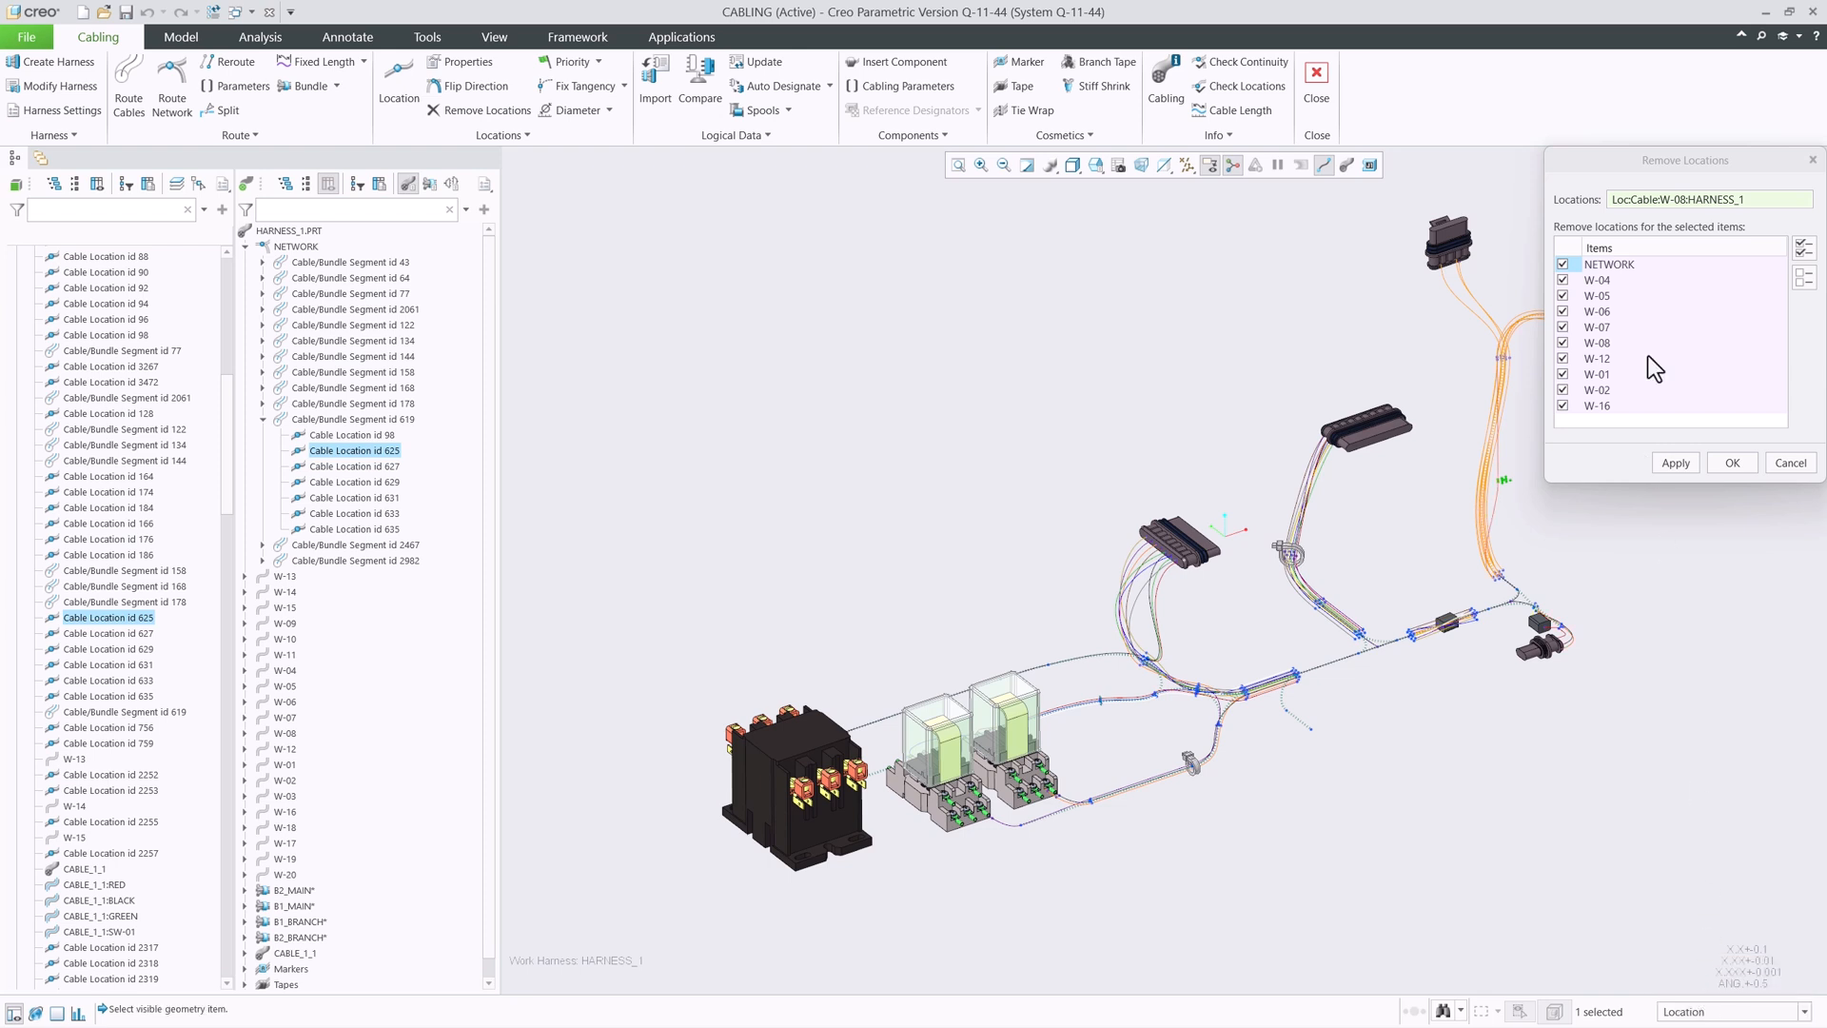
right_click(1664, 202)
click(1689, 211)
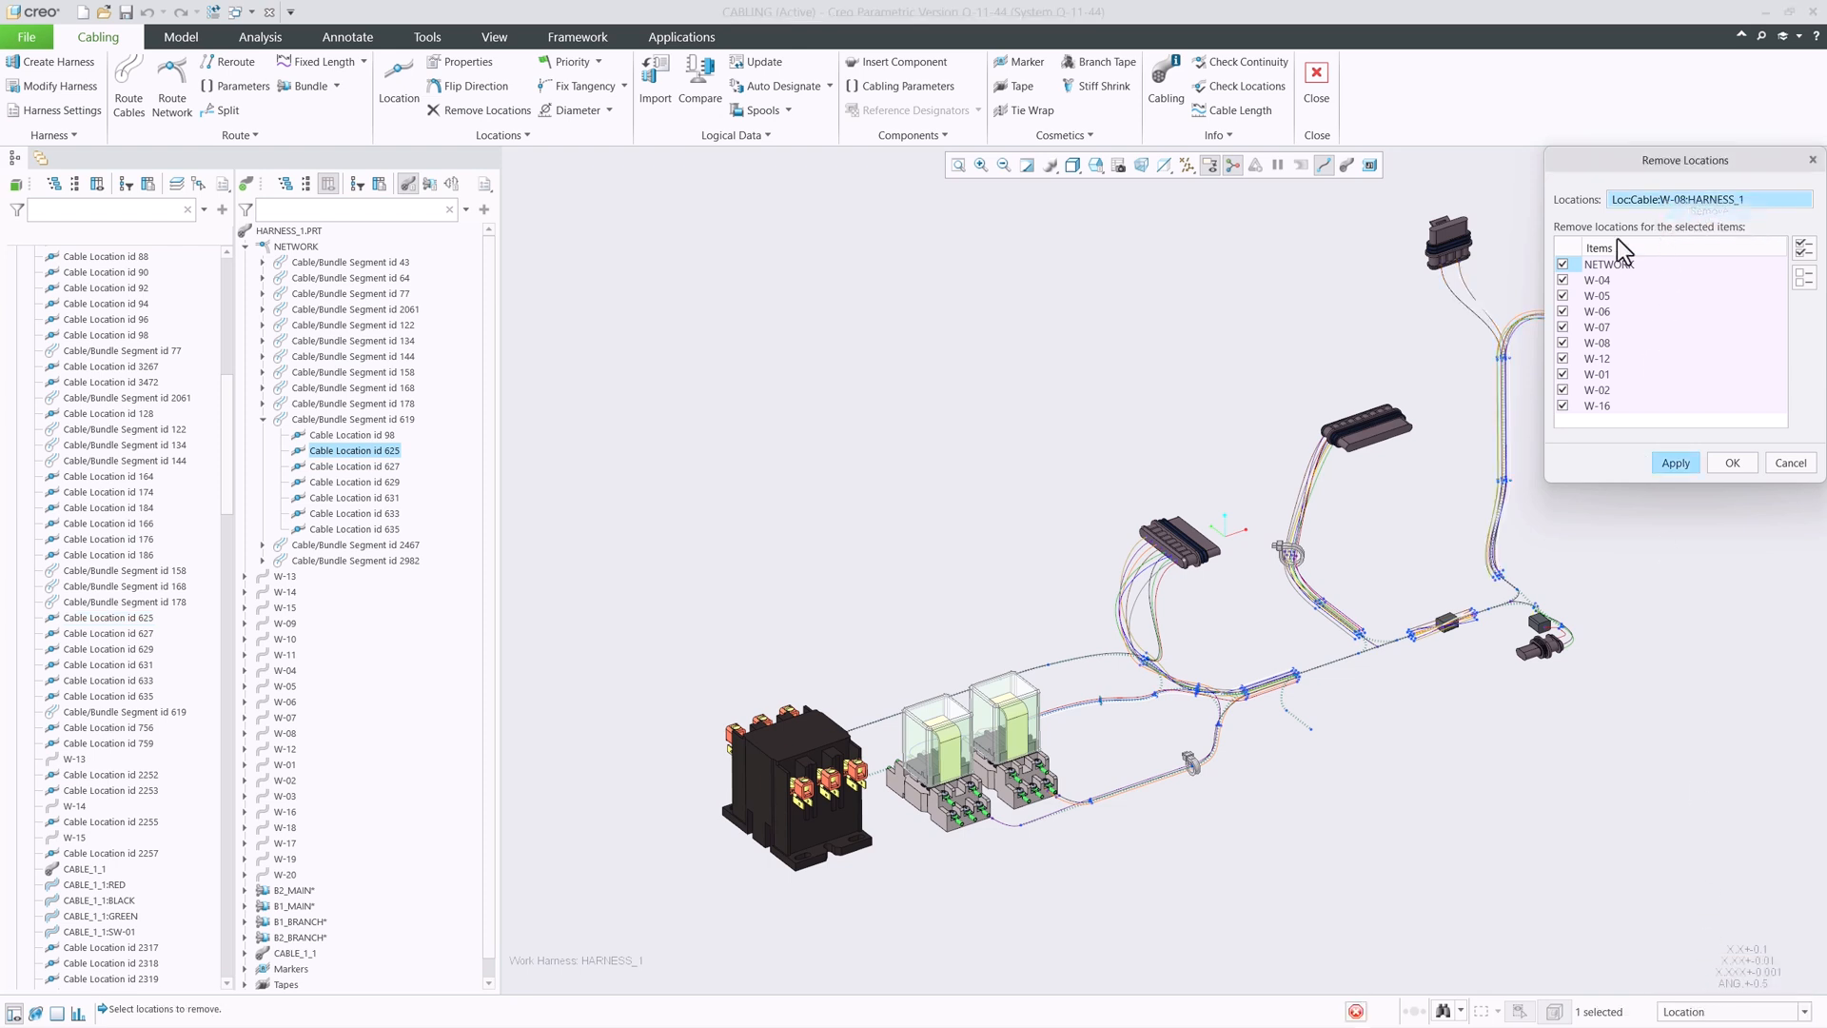
- Collect three locations along the vertical bundle with only cable W-07 marked for removal
click(1503, 357)
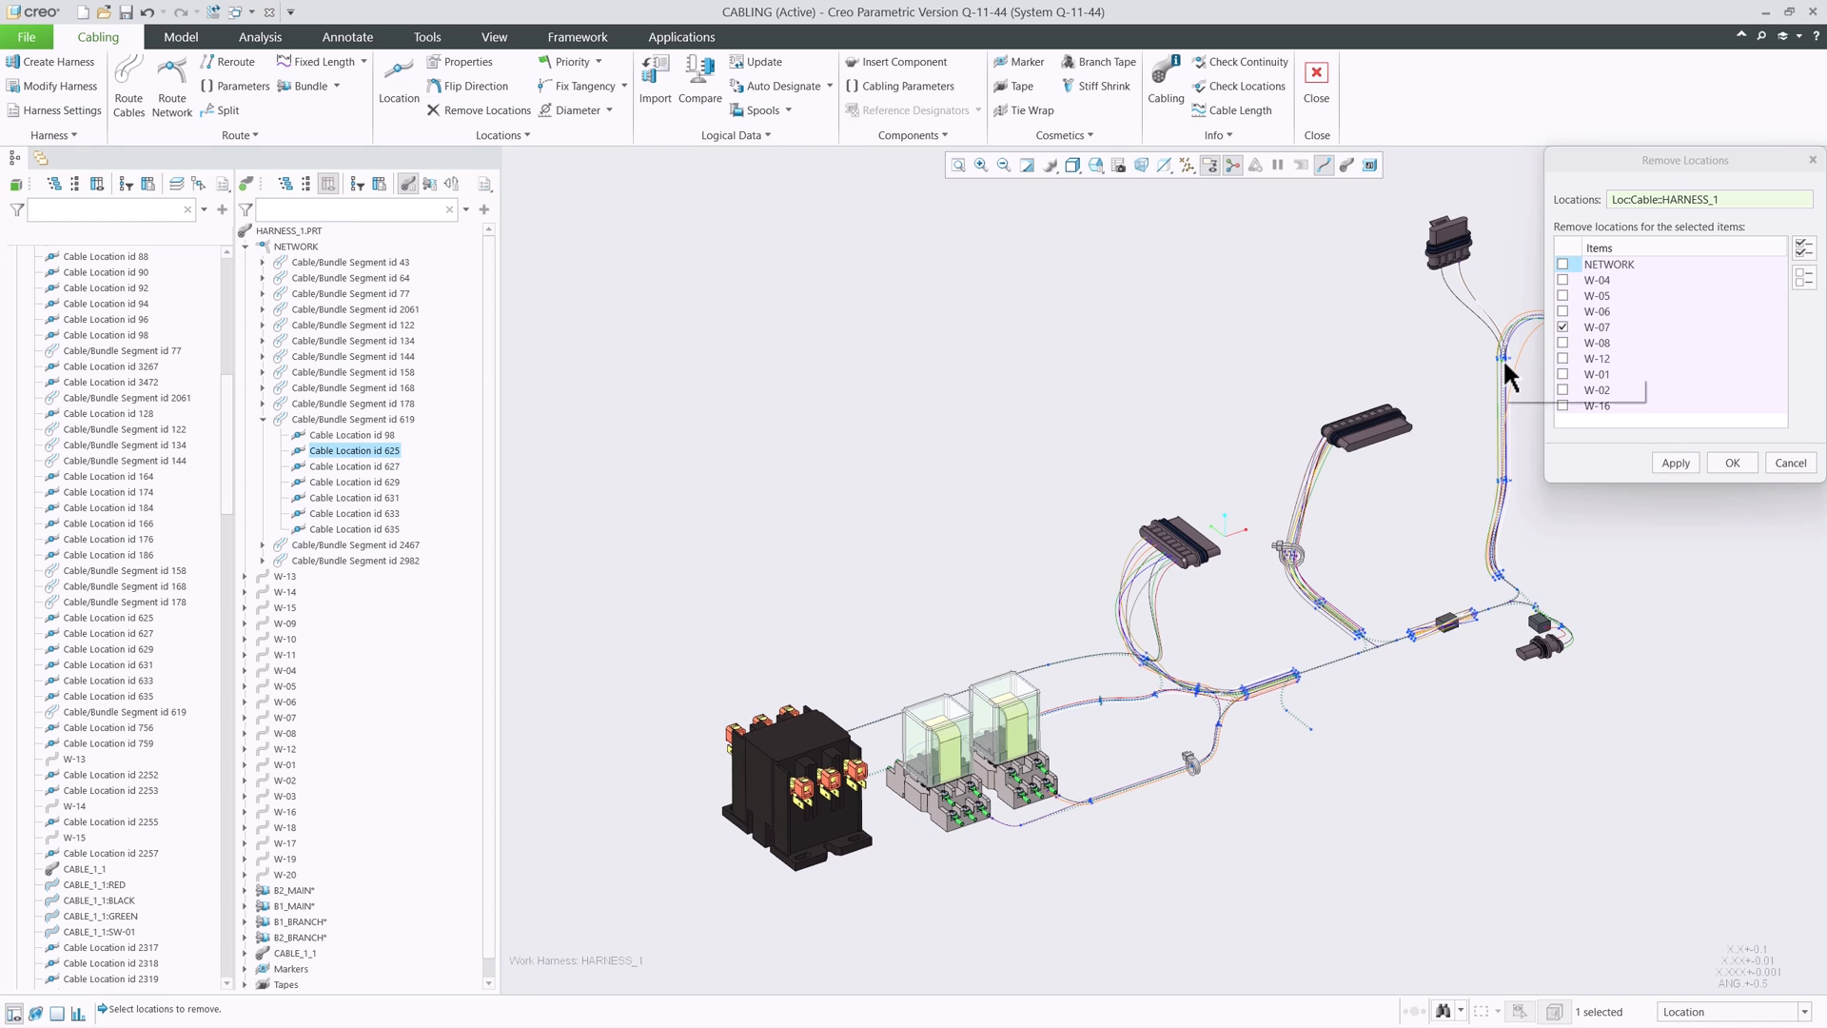
ctrl+click(1505, 481)
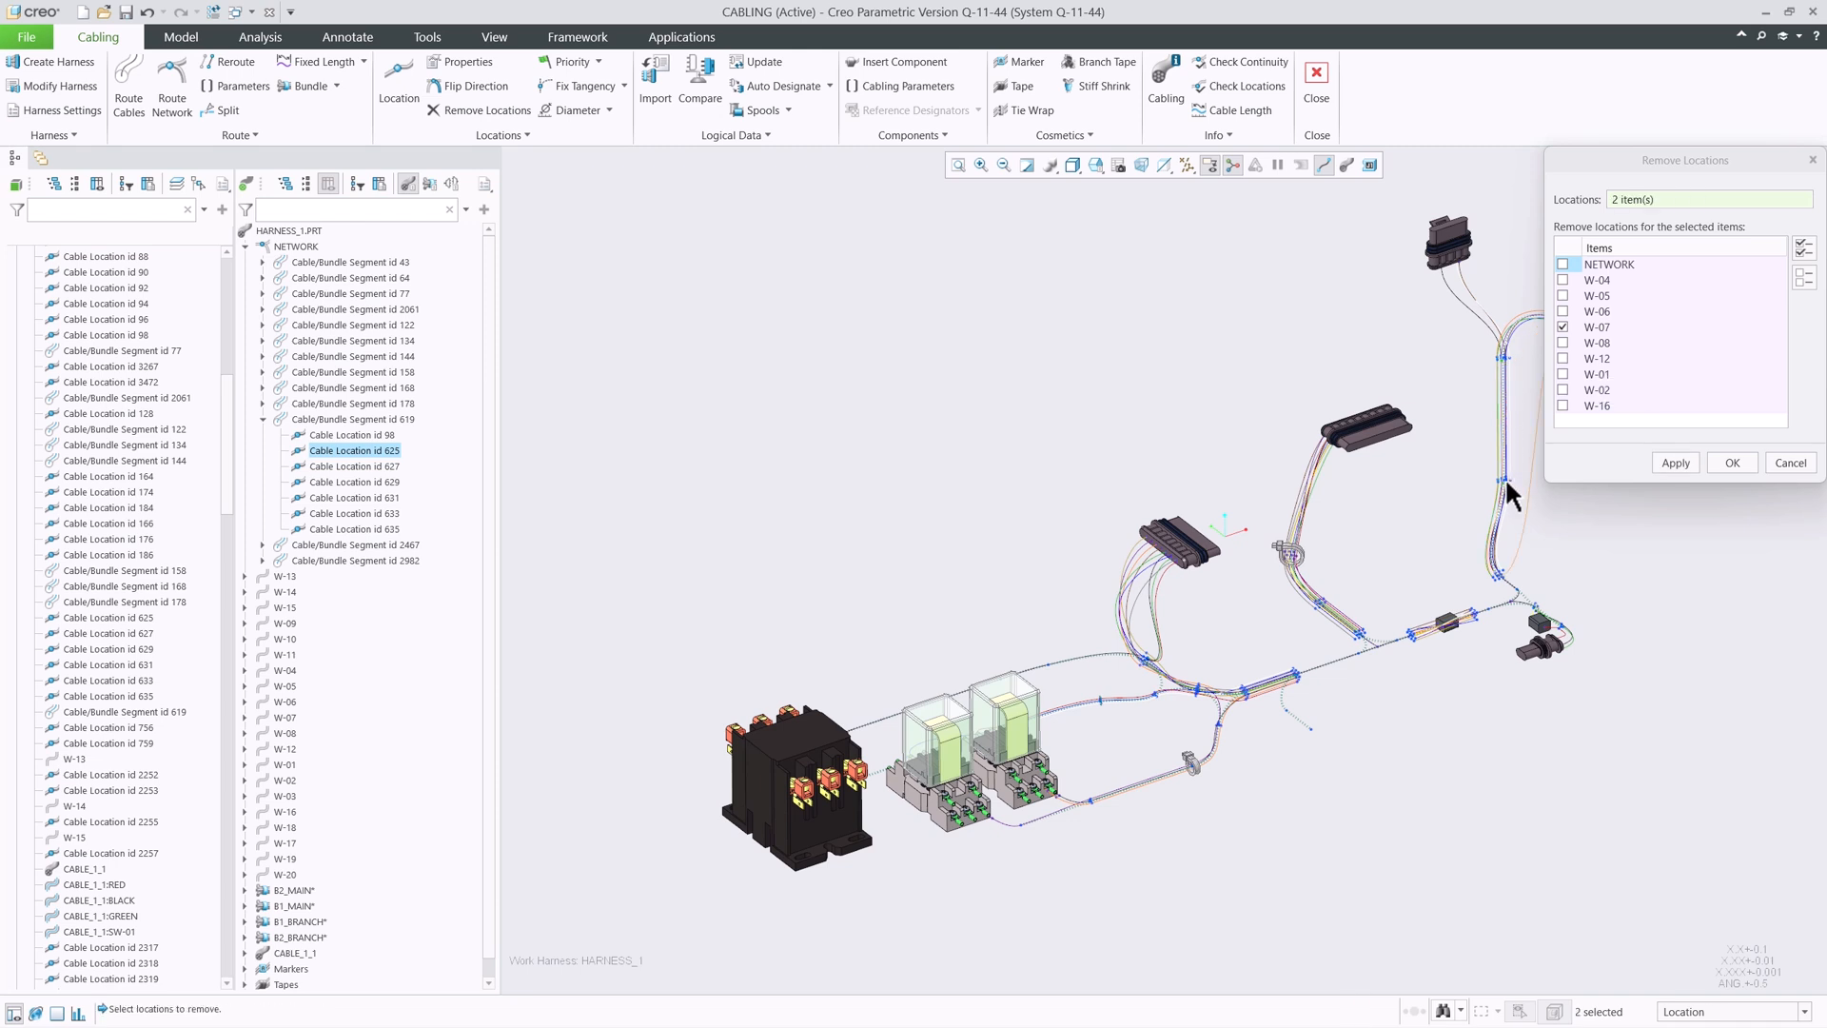
ctrl+click(1499, 571)
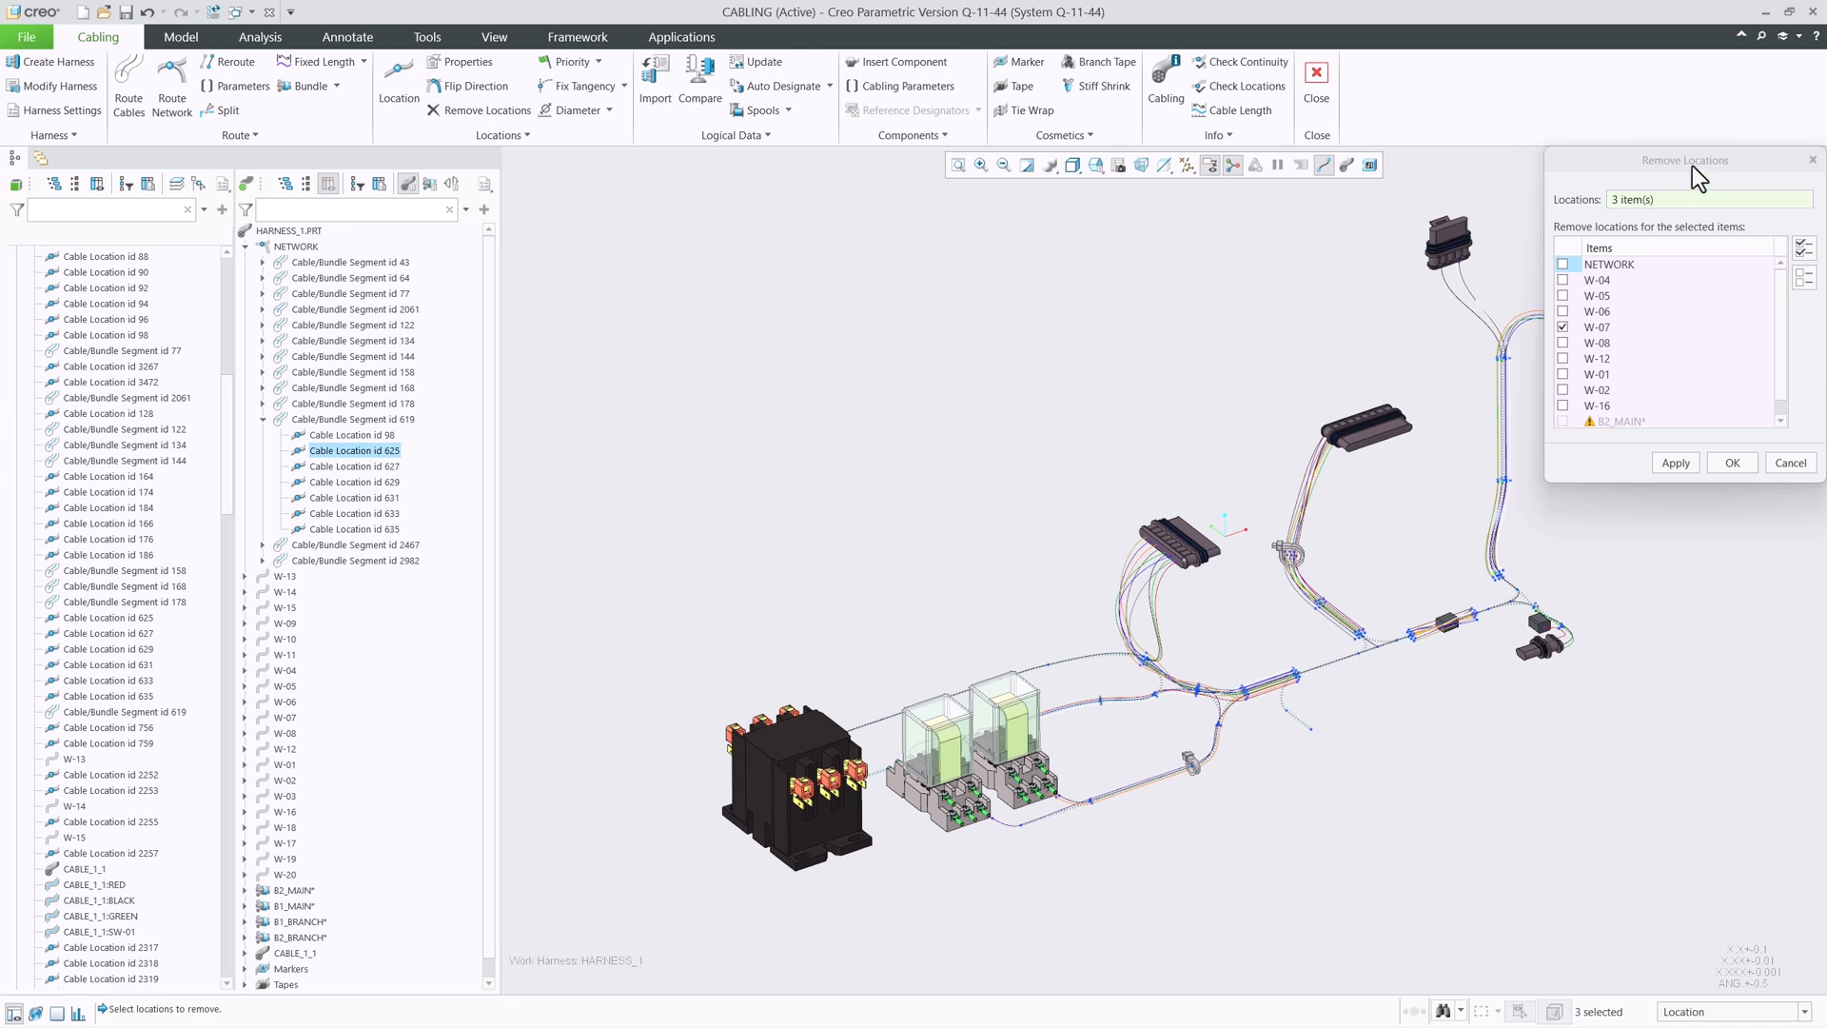
- Clear all collected locations and set the selection filter back to All, with the dialog moved clear of the harness
drag(1692, 164, 654, 171)
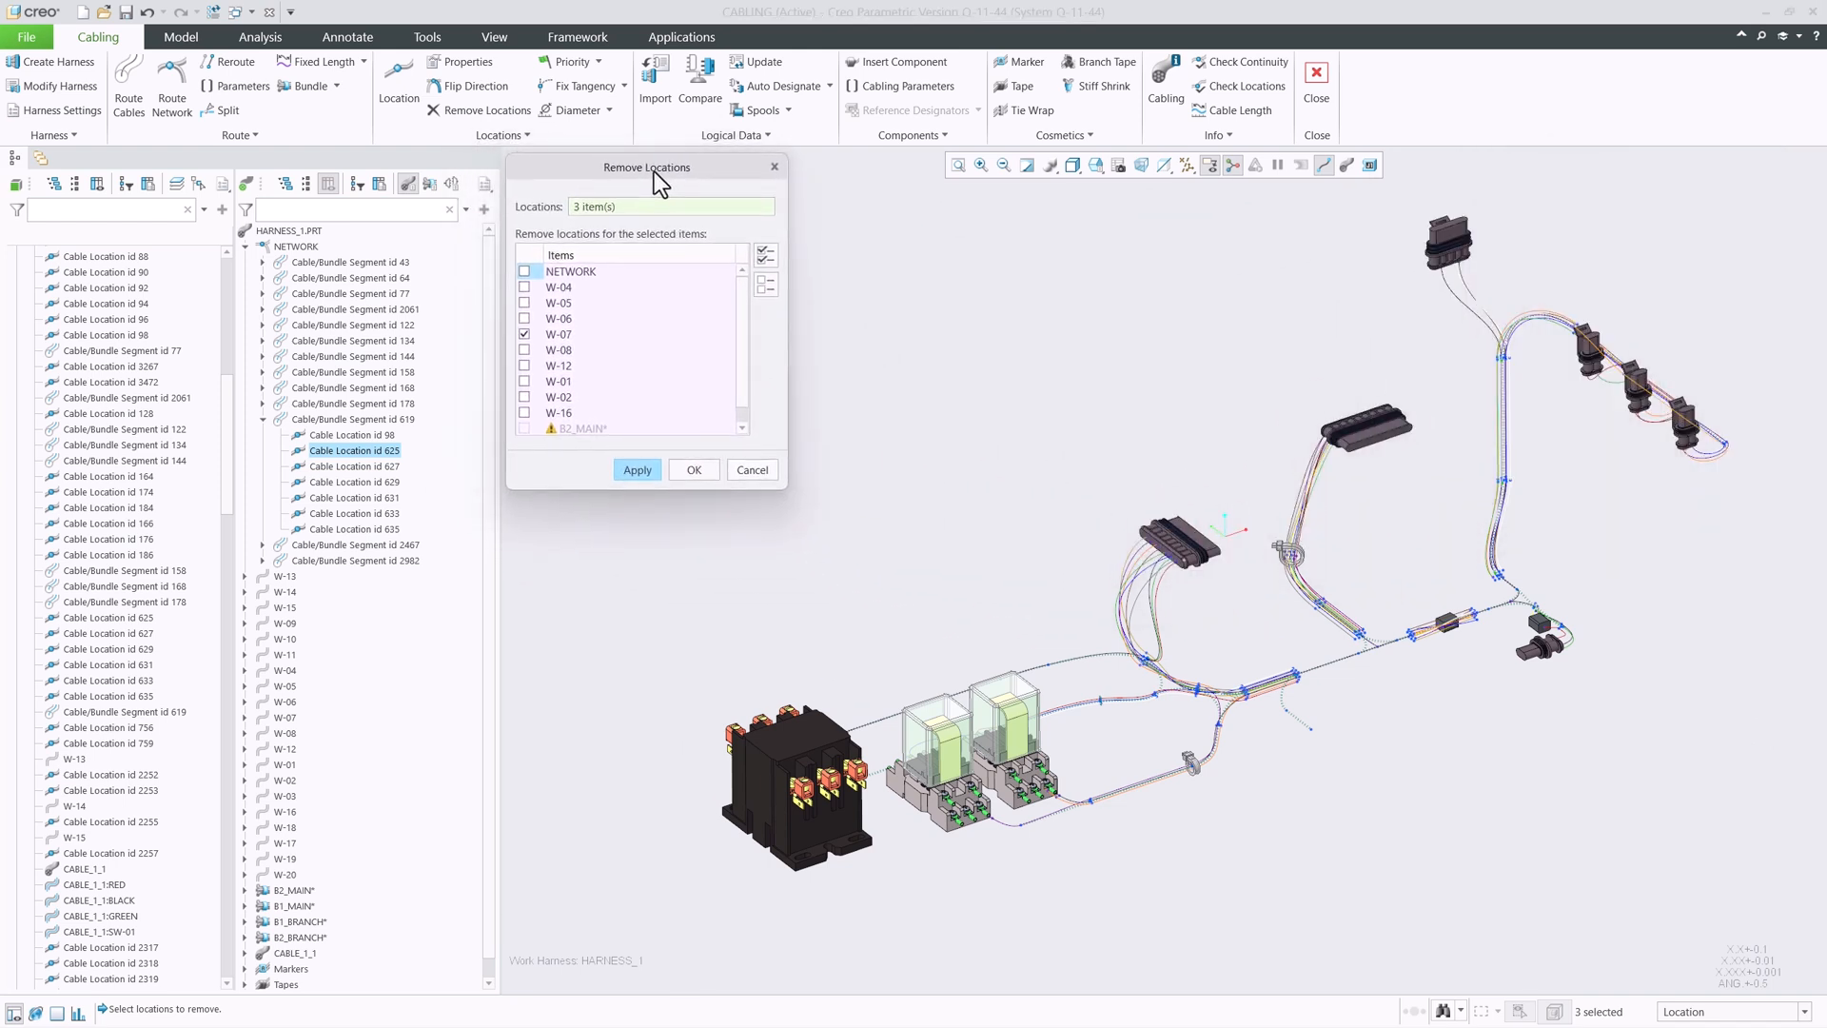
right_click(696, 210)
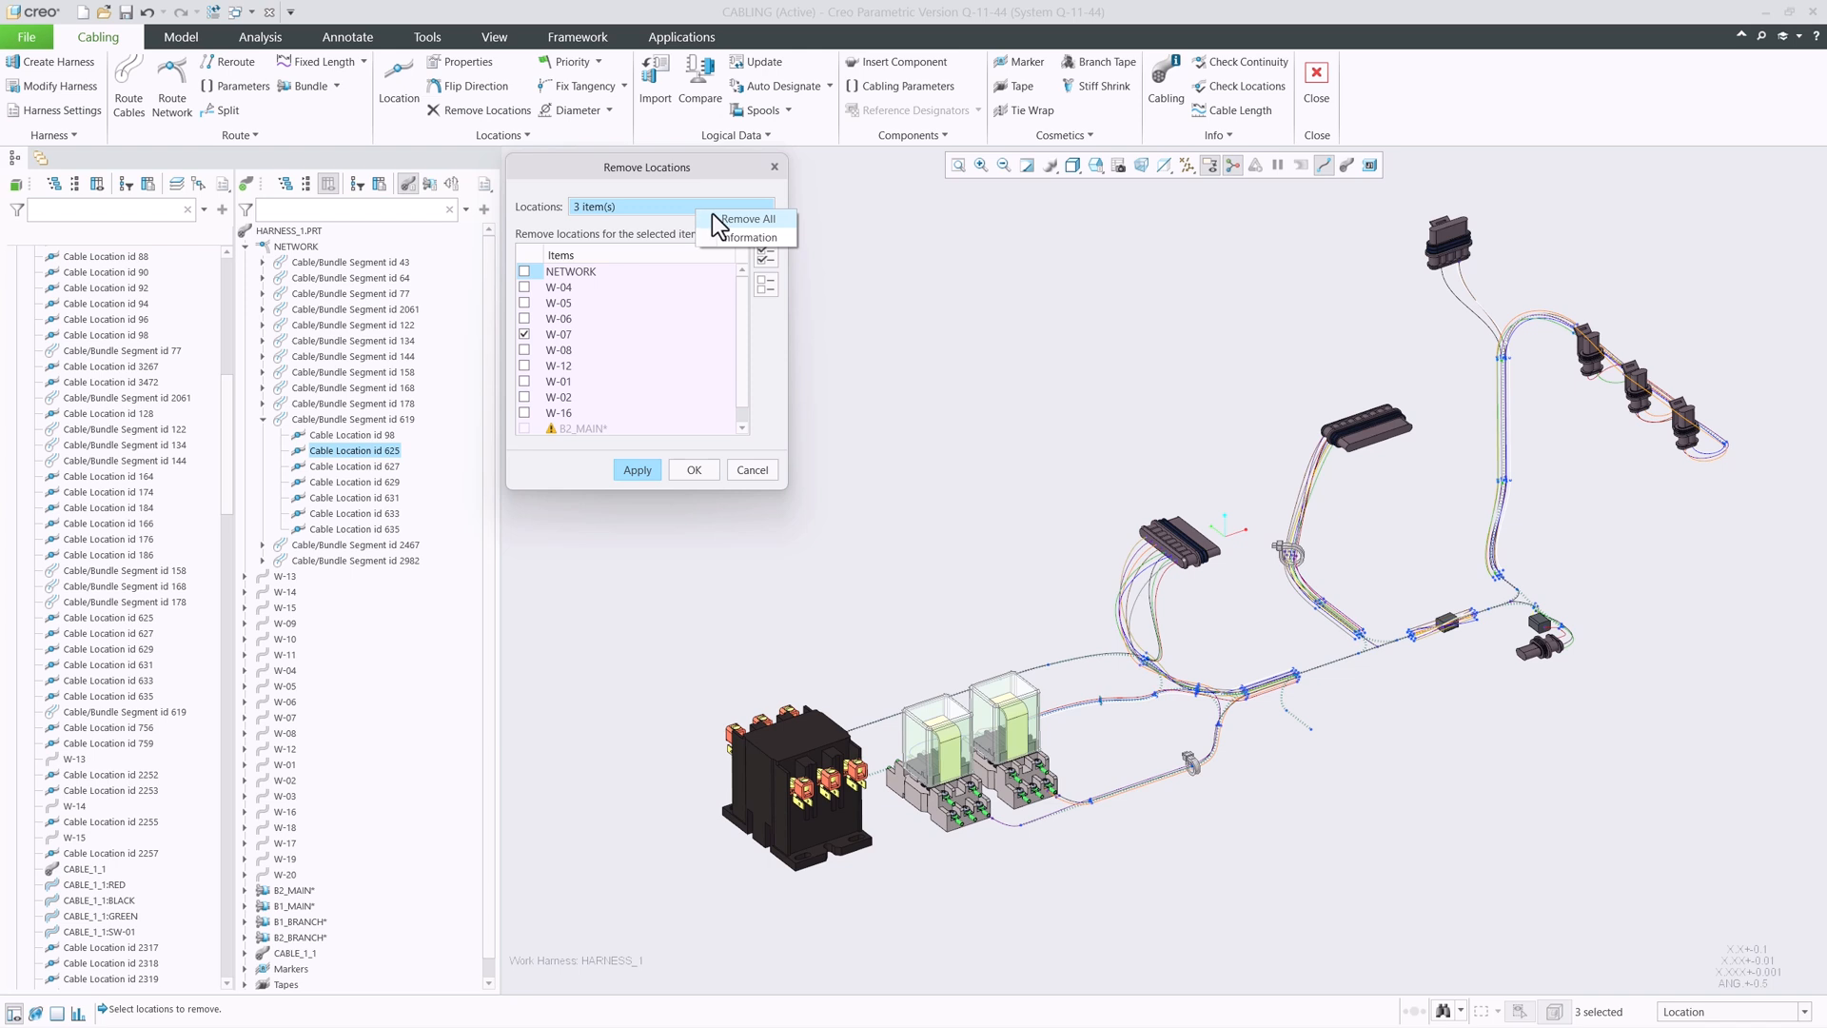
click(684, 169)
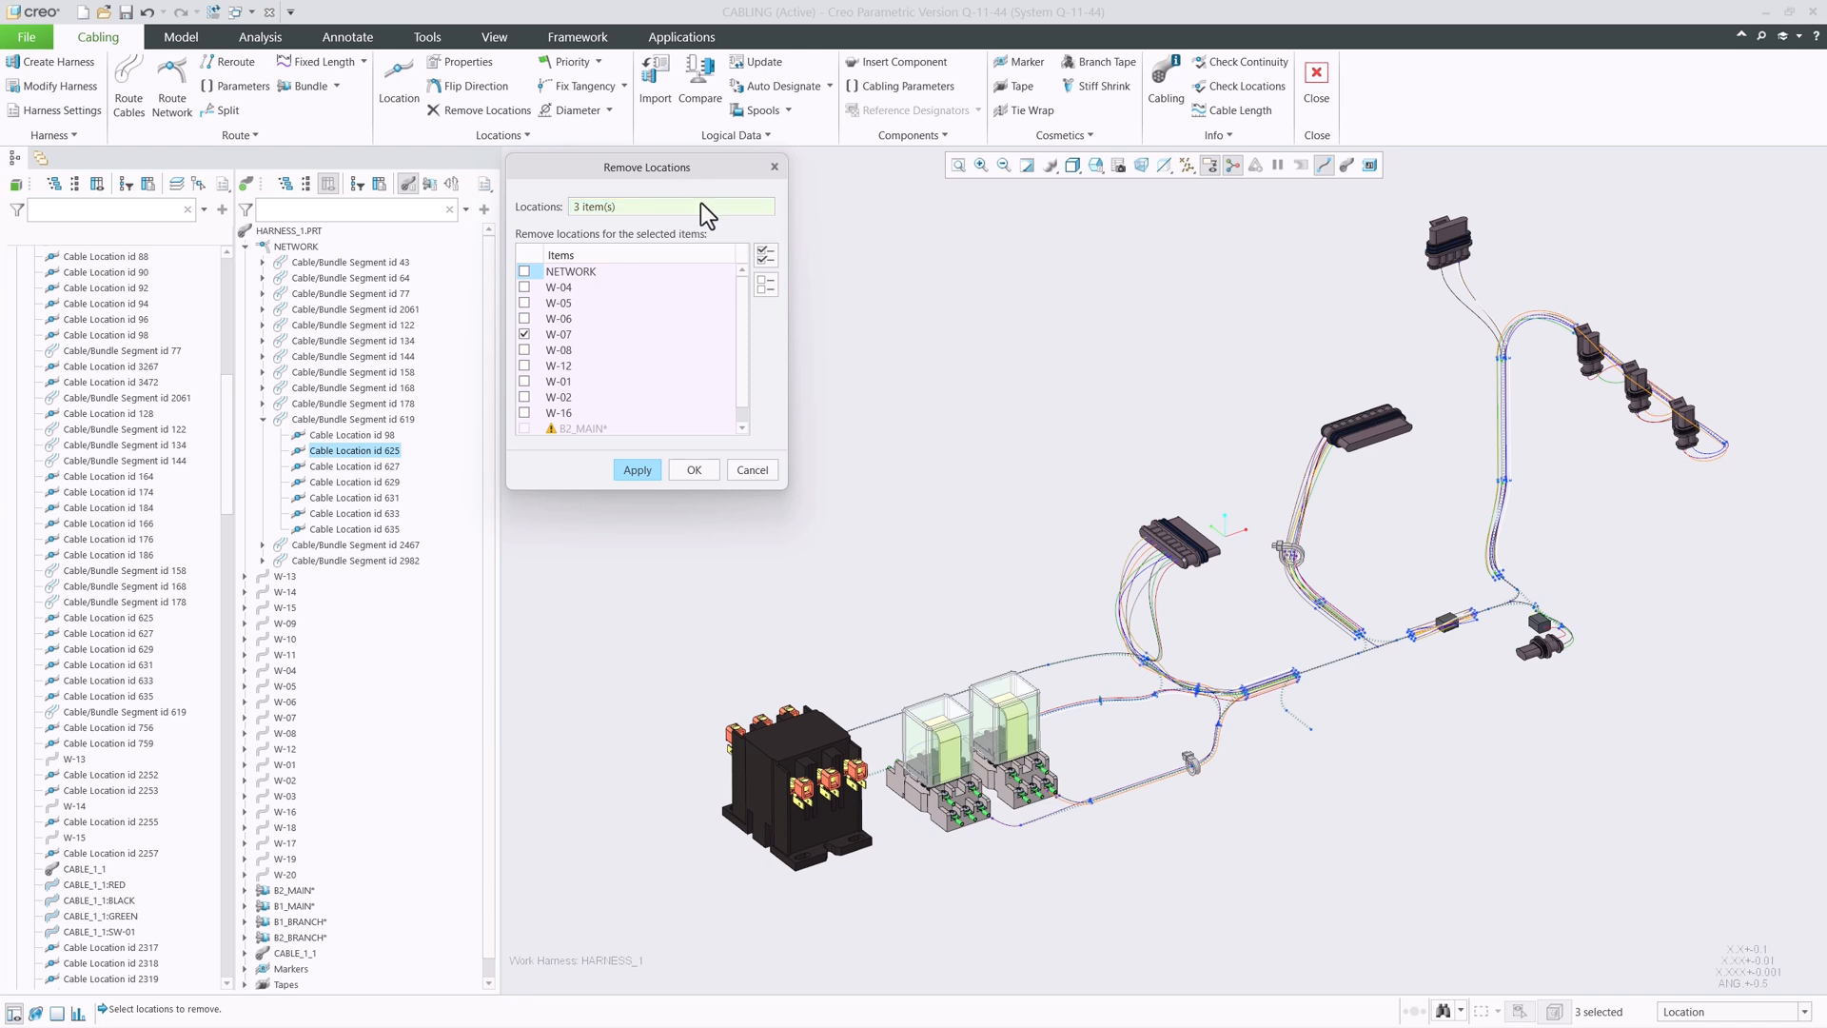
right_click(700, 204)
click(741, 218)
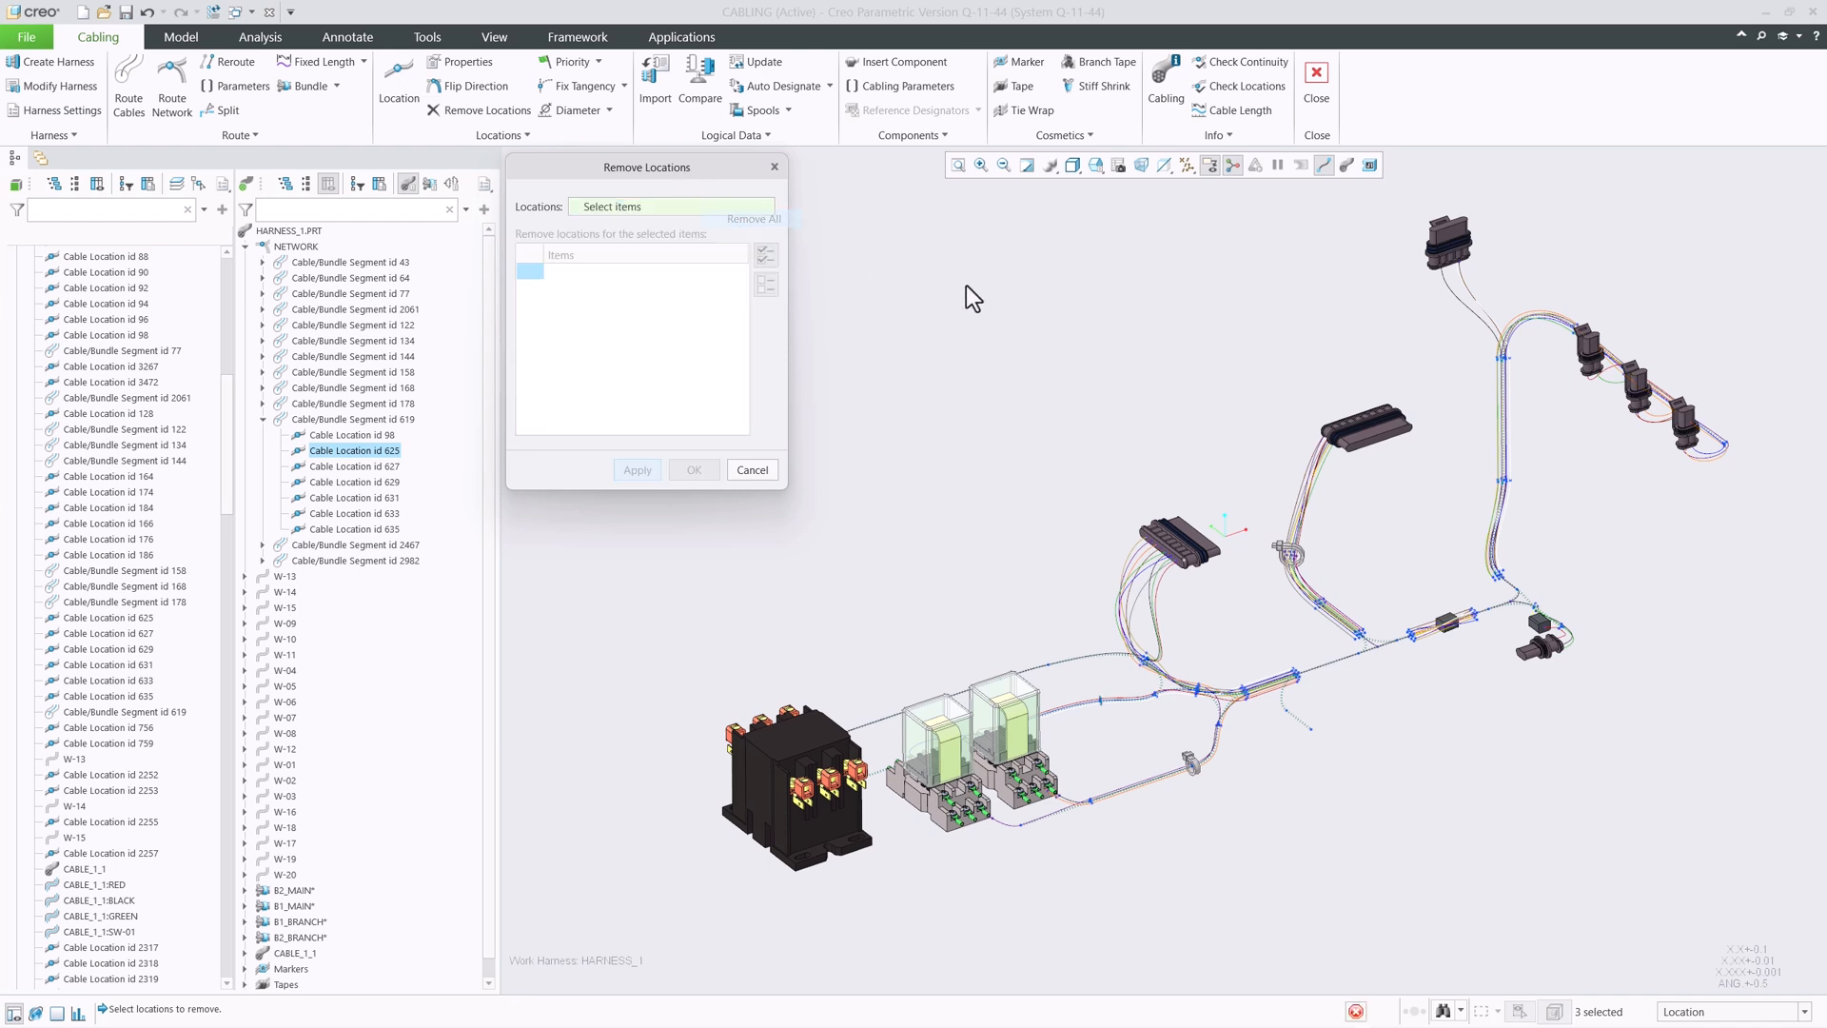
click(1706, 1012)
click(1708, 963)
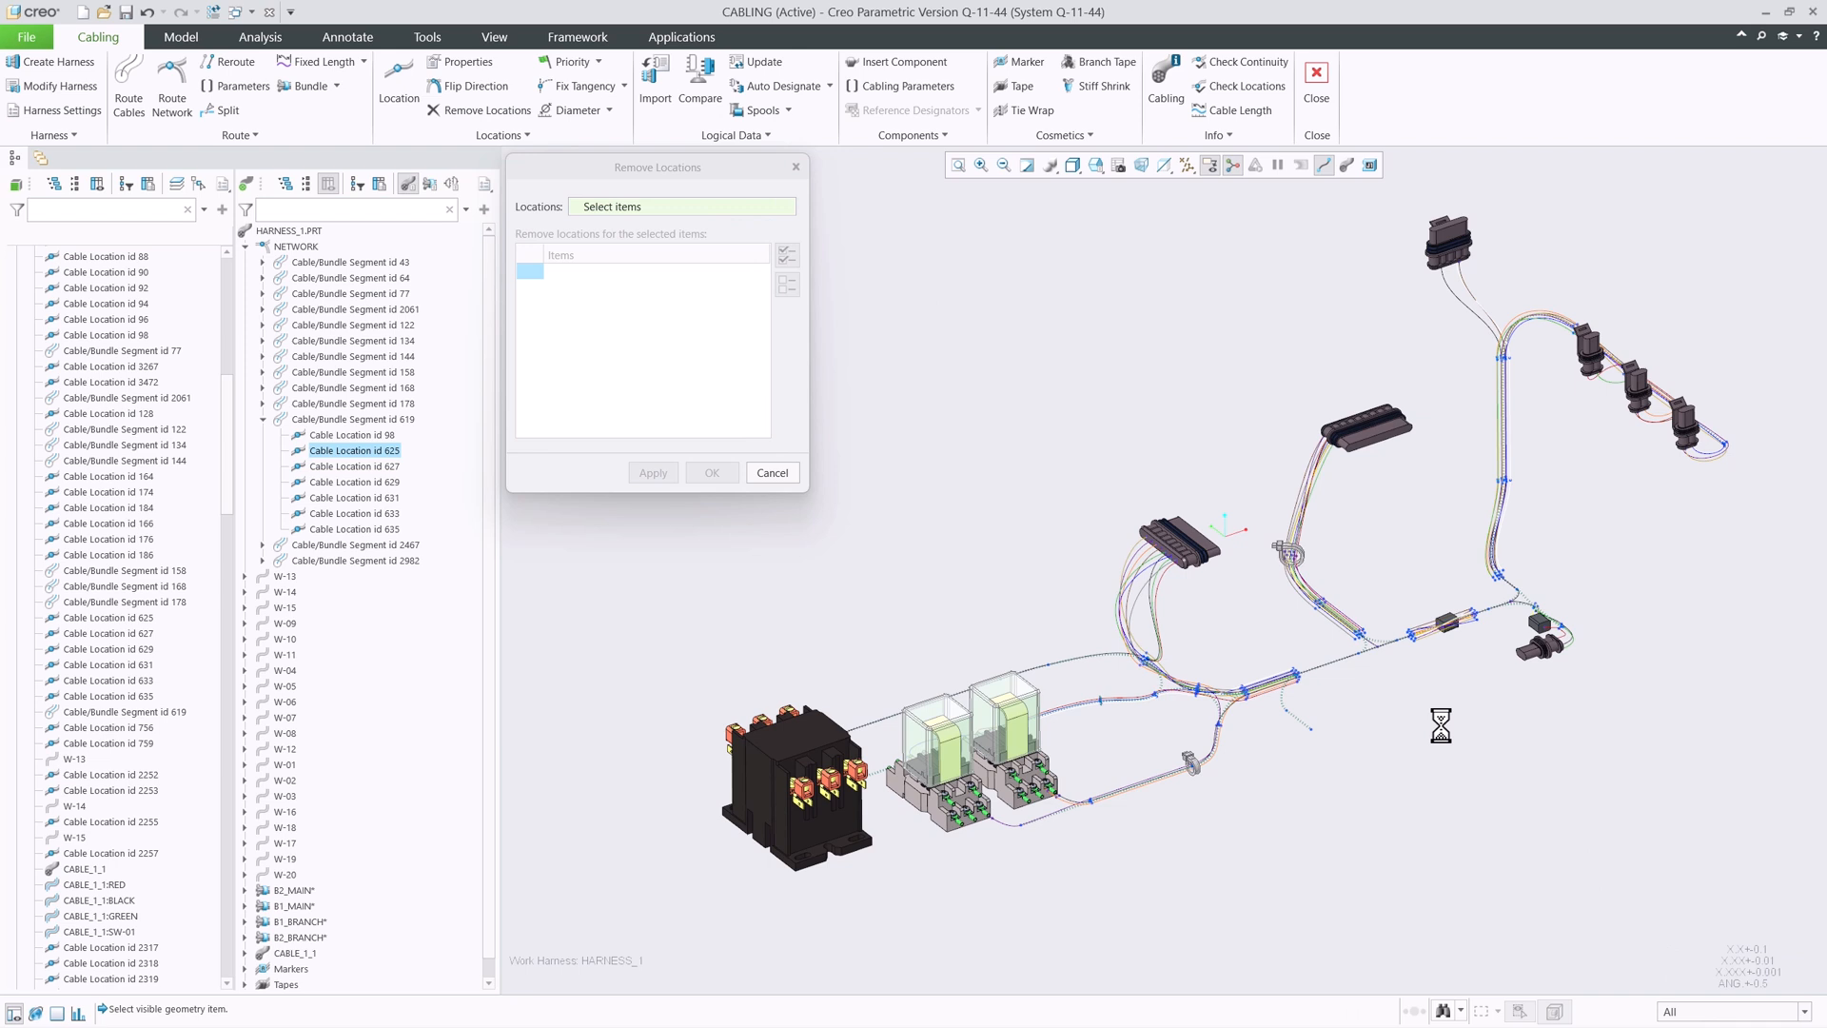
- Select locations on three different bundle branches one at a time to review the items passing through each
click(1363, 615)
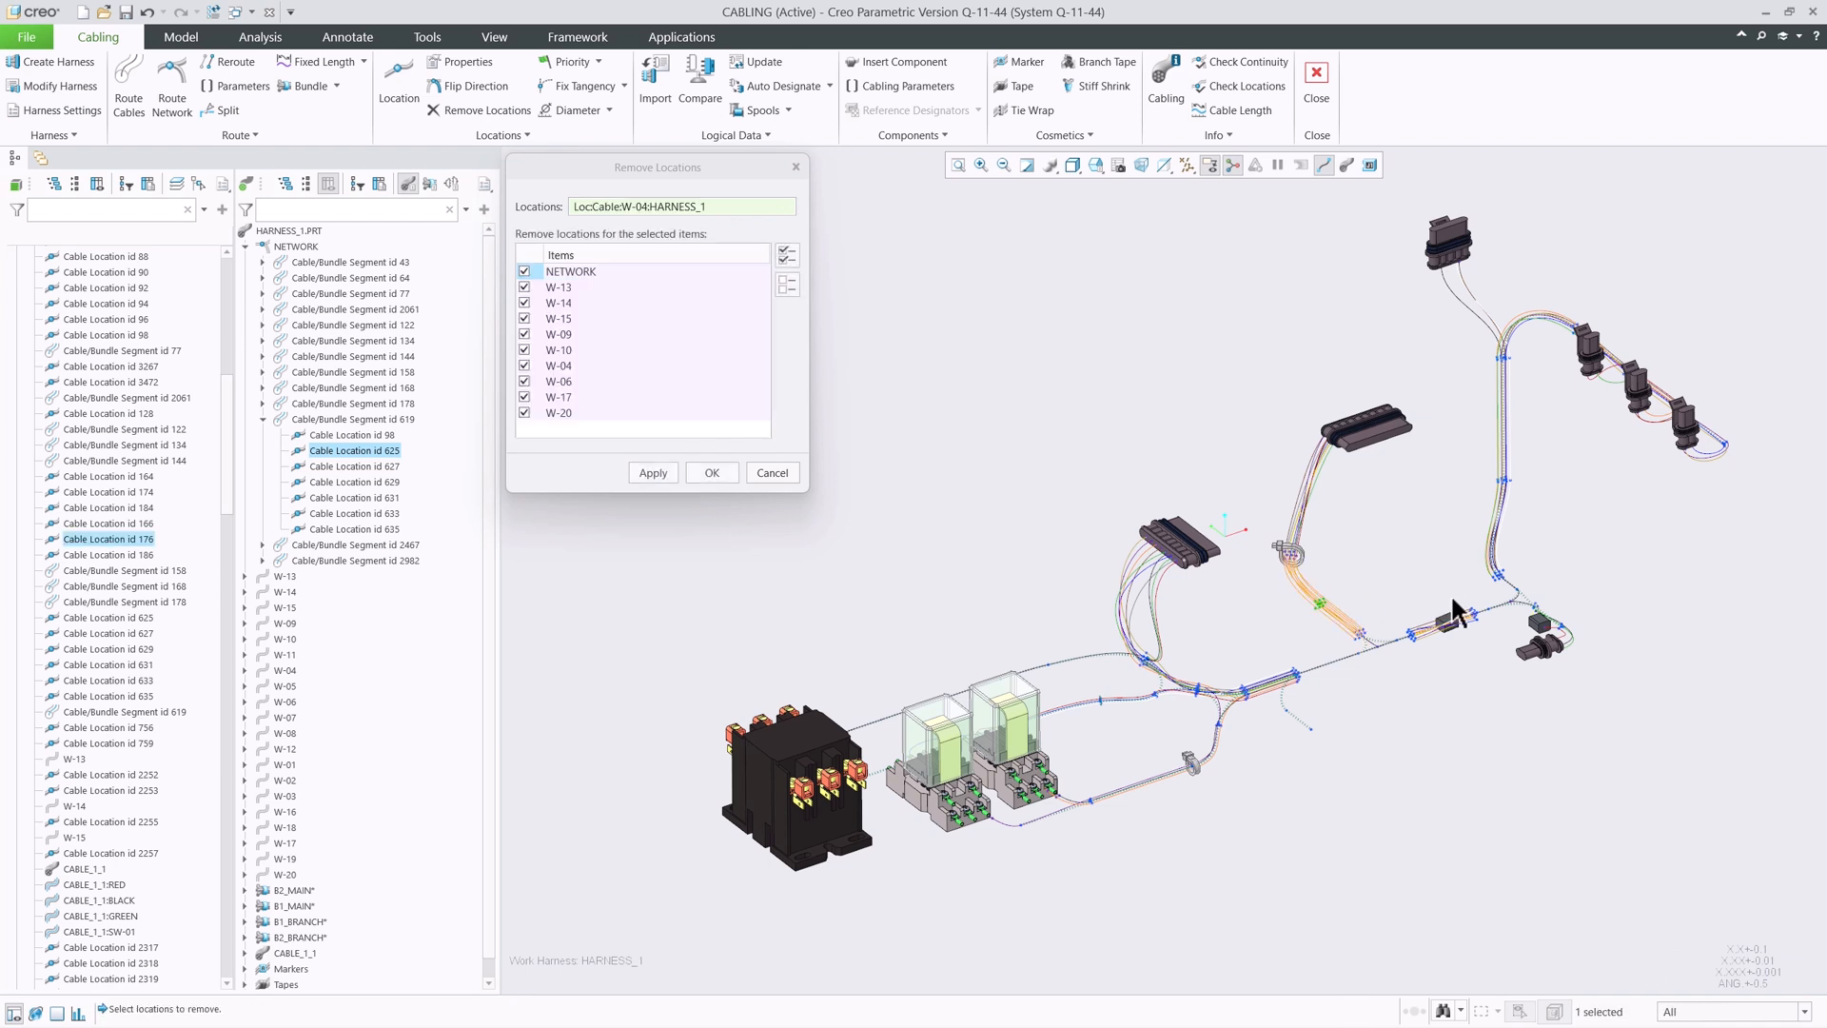
click(1197, 687)
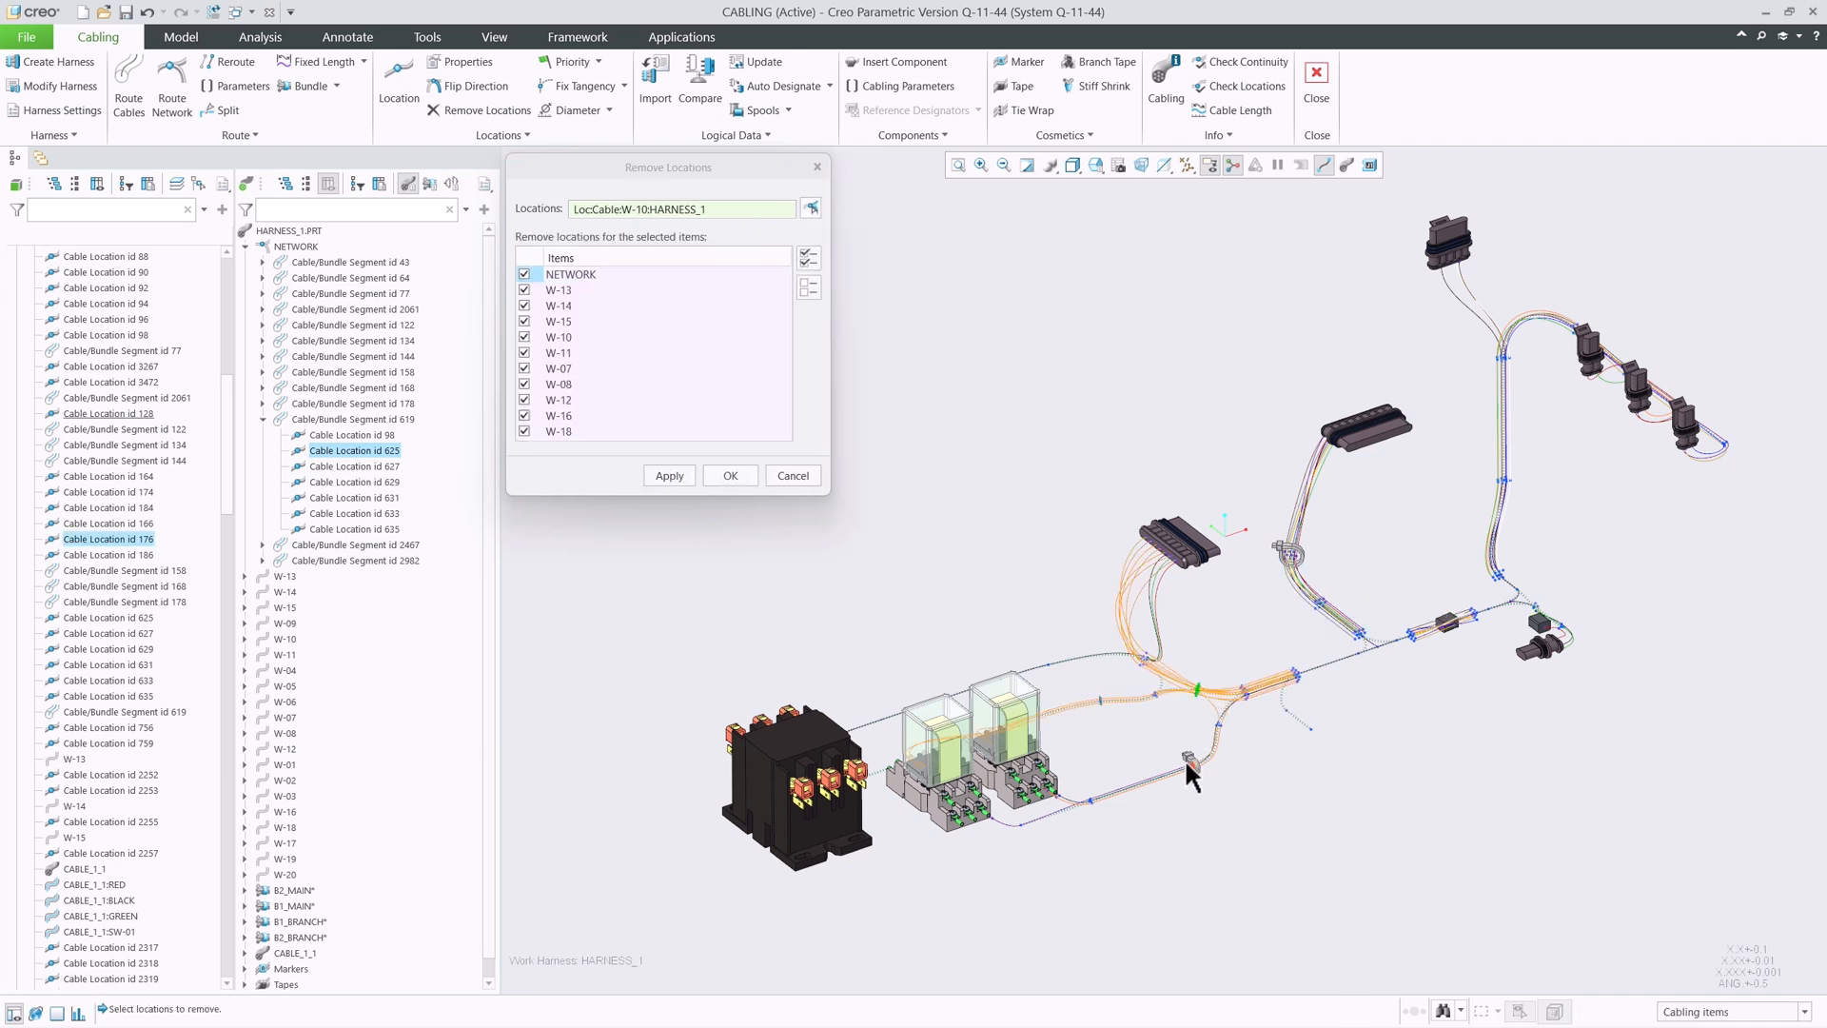
click(1100, 698)
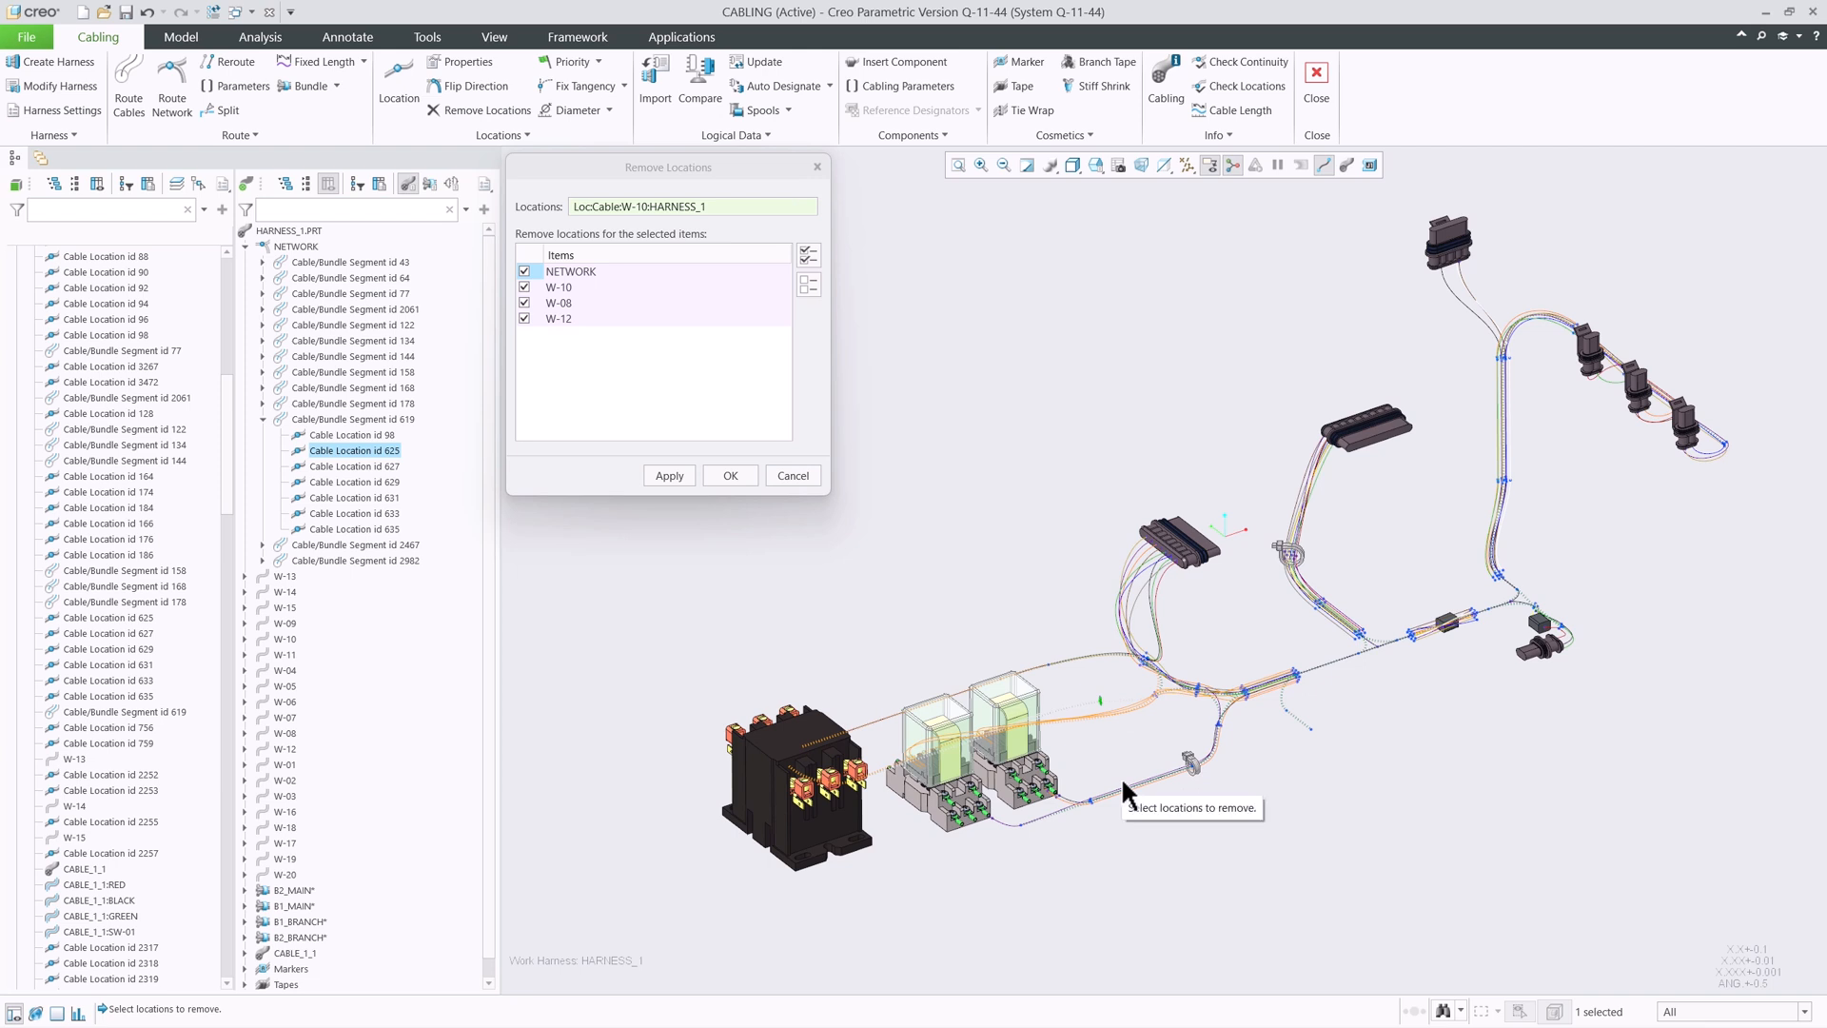
- Add two more harness locations to the collection and check which items can still be removed from all of them
ctrl+click(1155, 689)
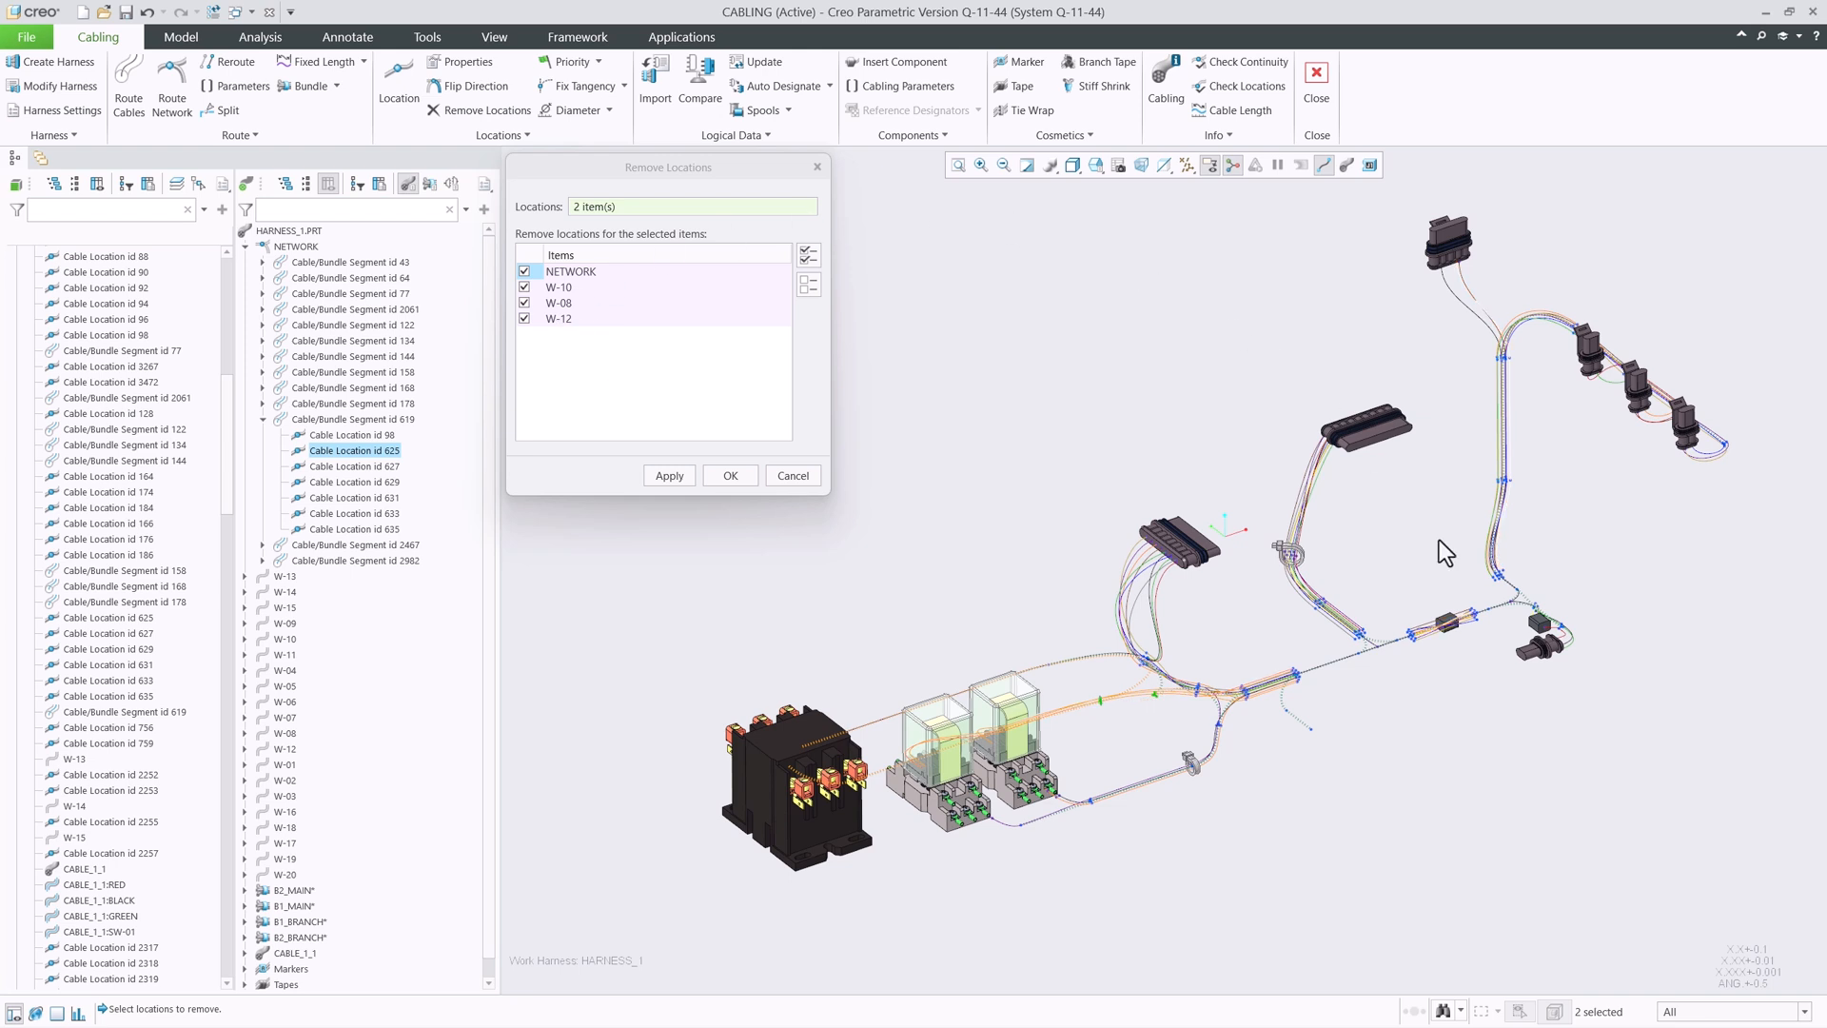
ctrl+click(1454, 677)
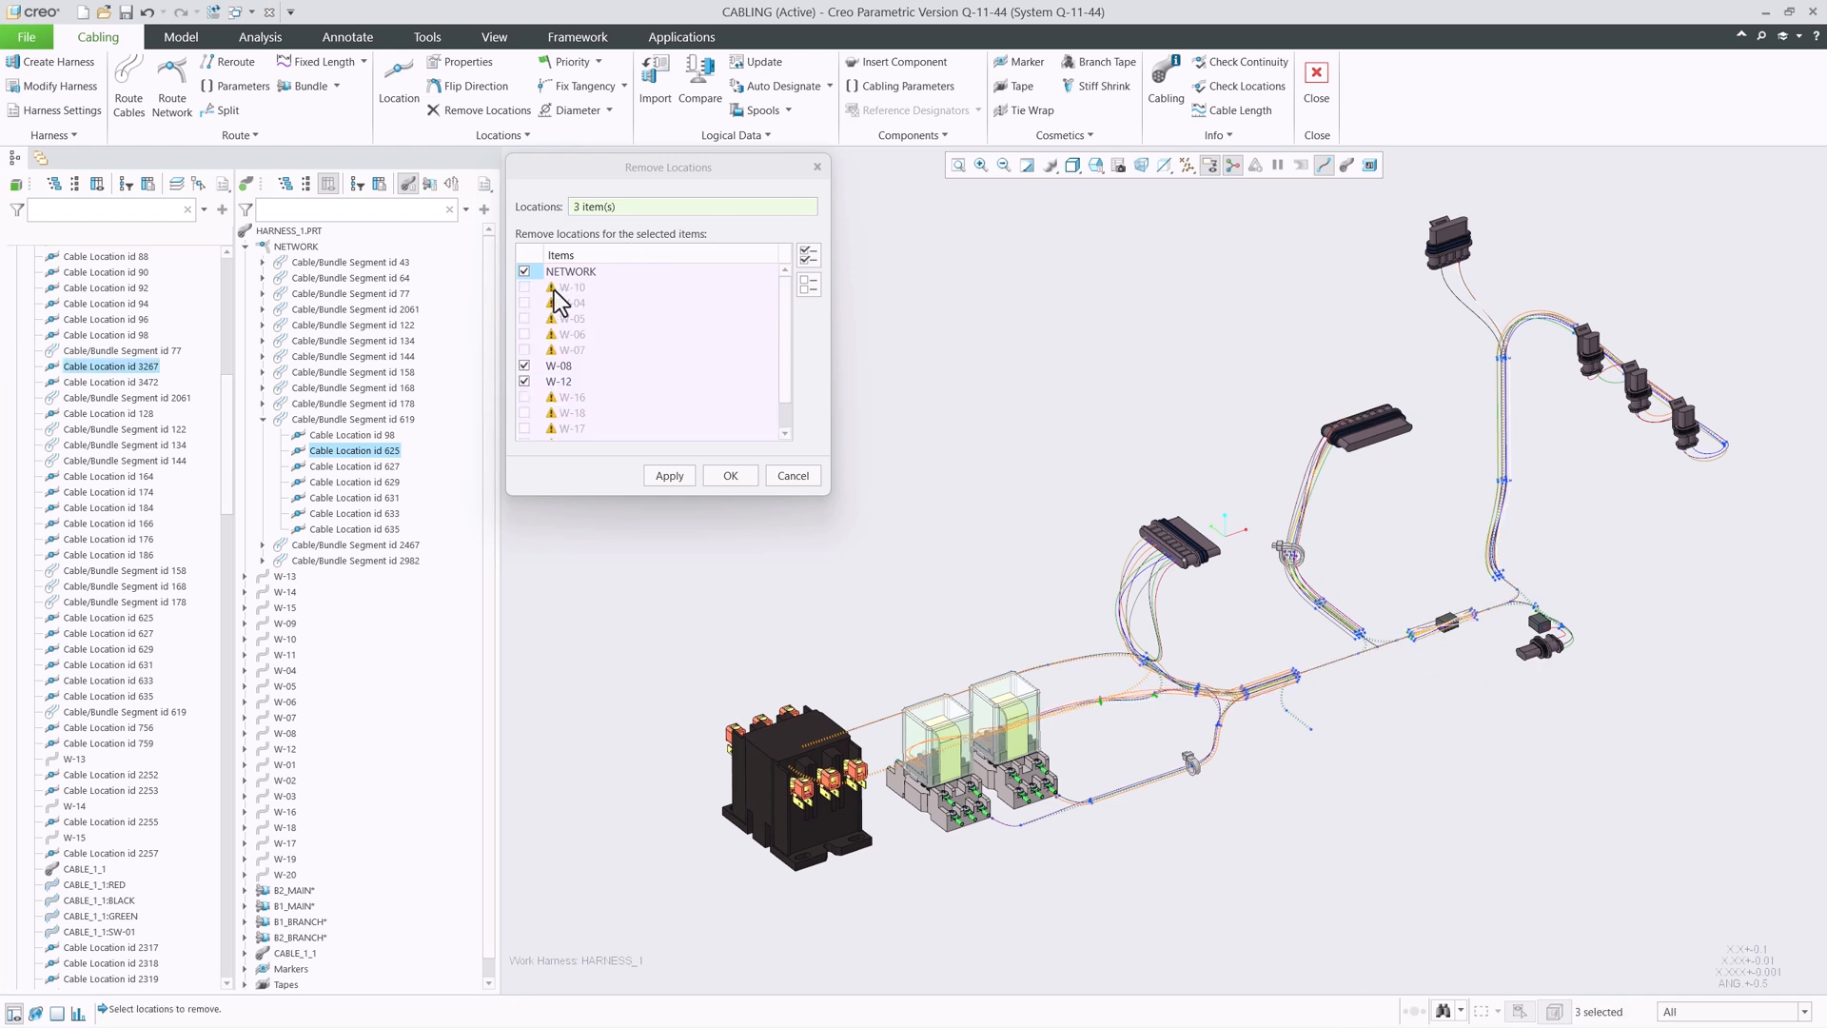
mouse_move(557, 304)
- Remove network locations 164 and 166 on the free stub below the main trunk
click(1284, 713)
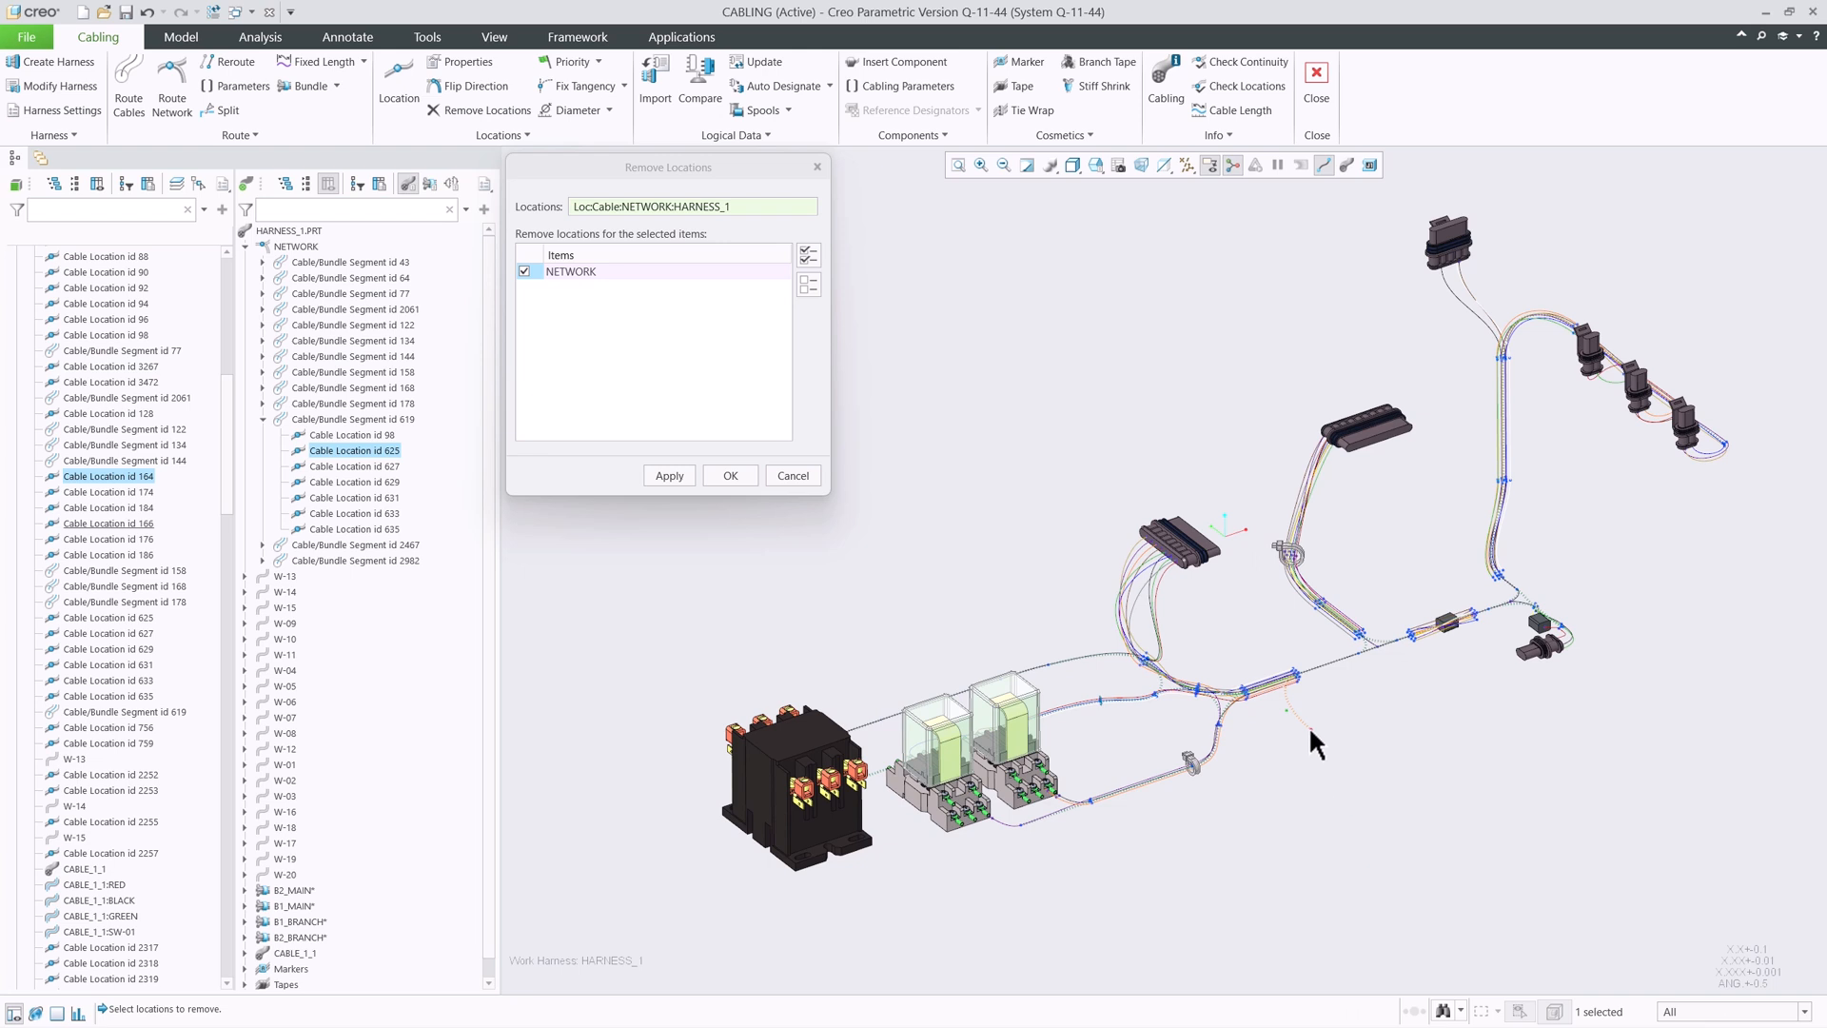
ctrl+click(1309, 729)
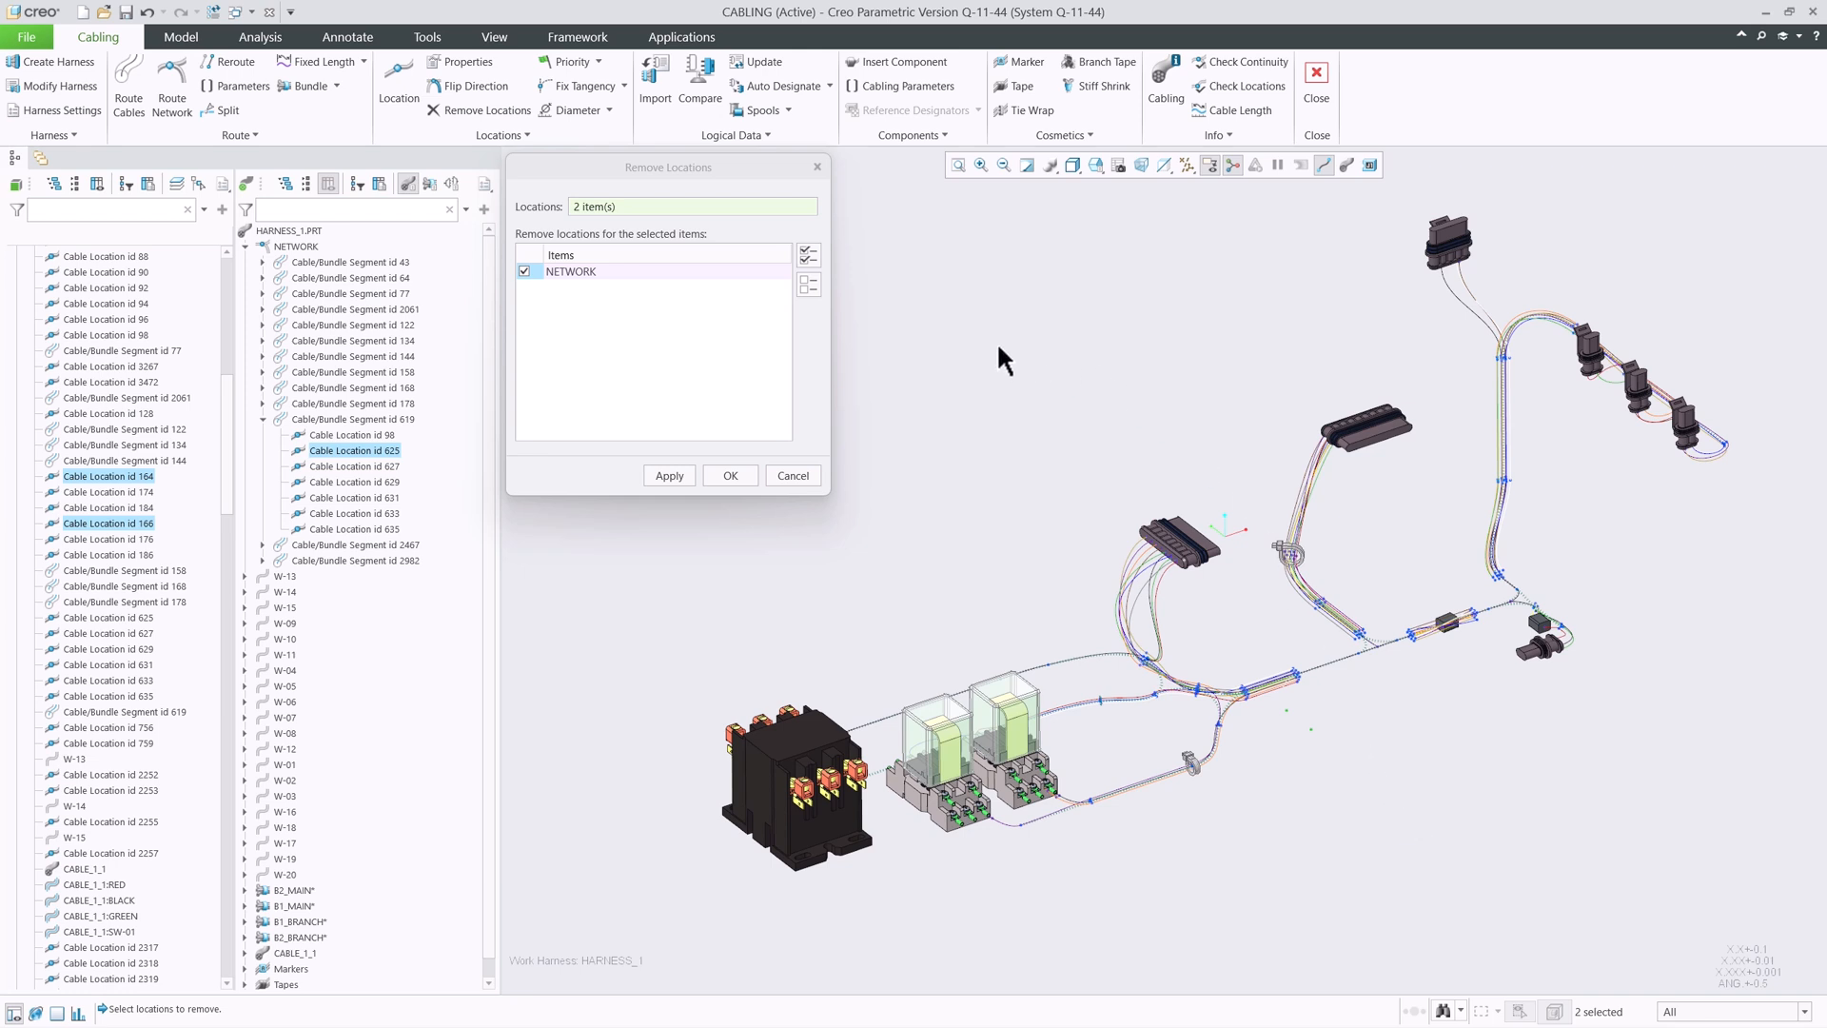
click(666, 476)
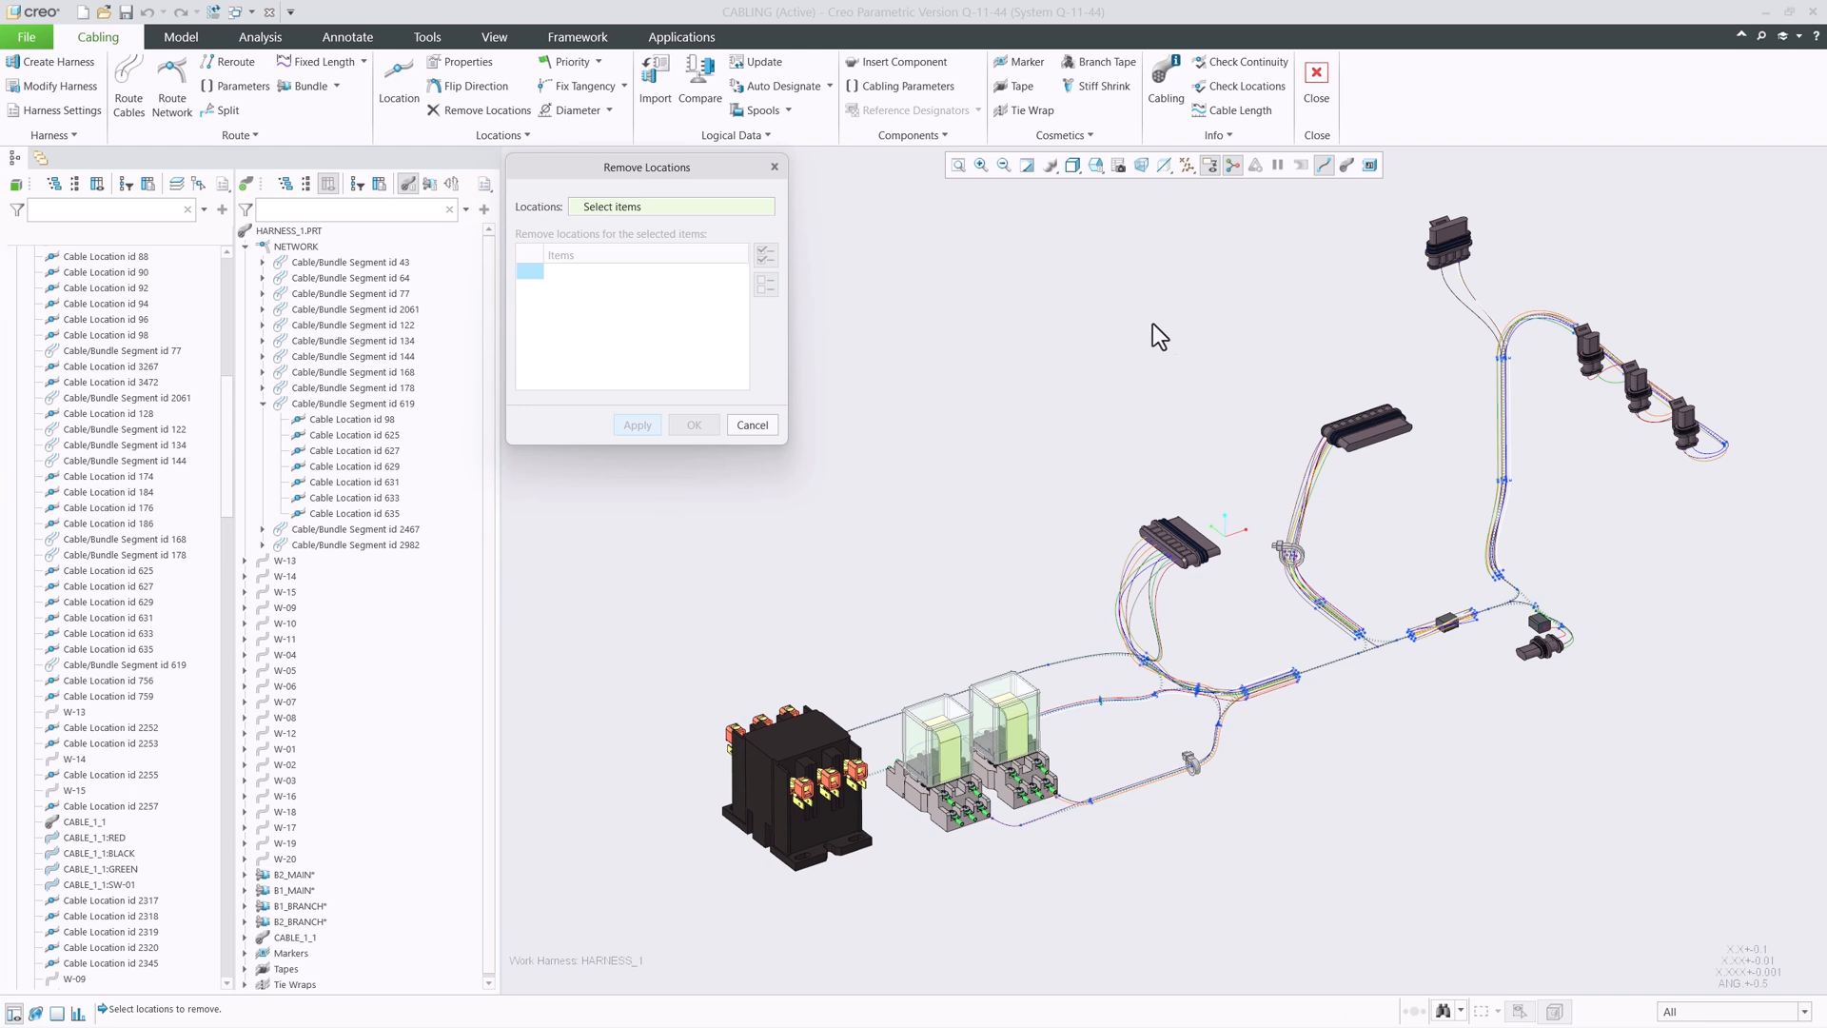
- Remove only the NETWORK item from locations 176 and 174 on the middle connector's bundle, and close Remove Locations
click(1322, 601)
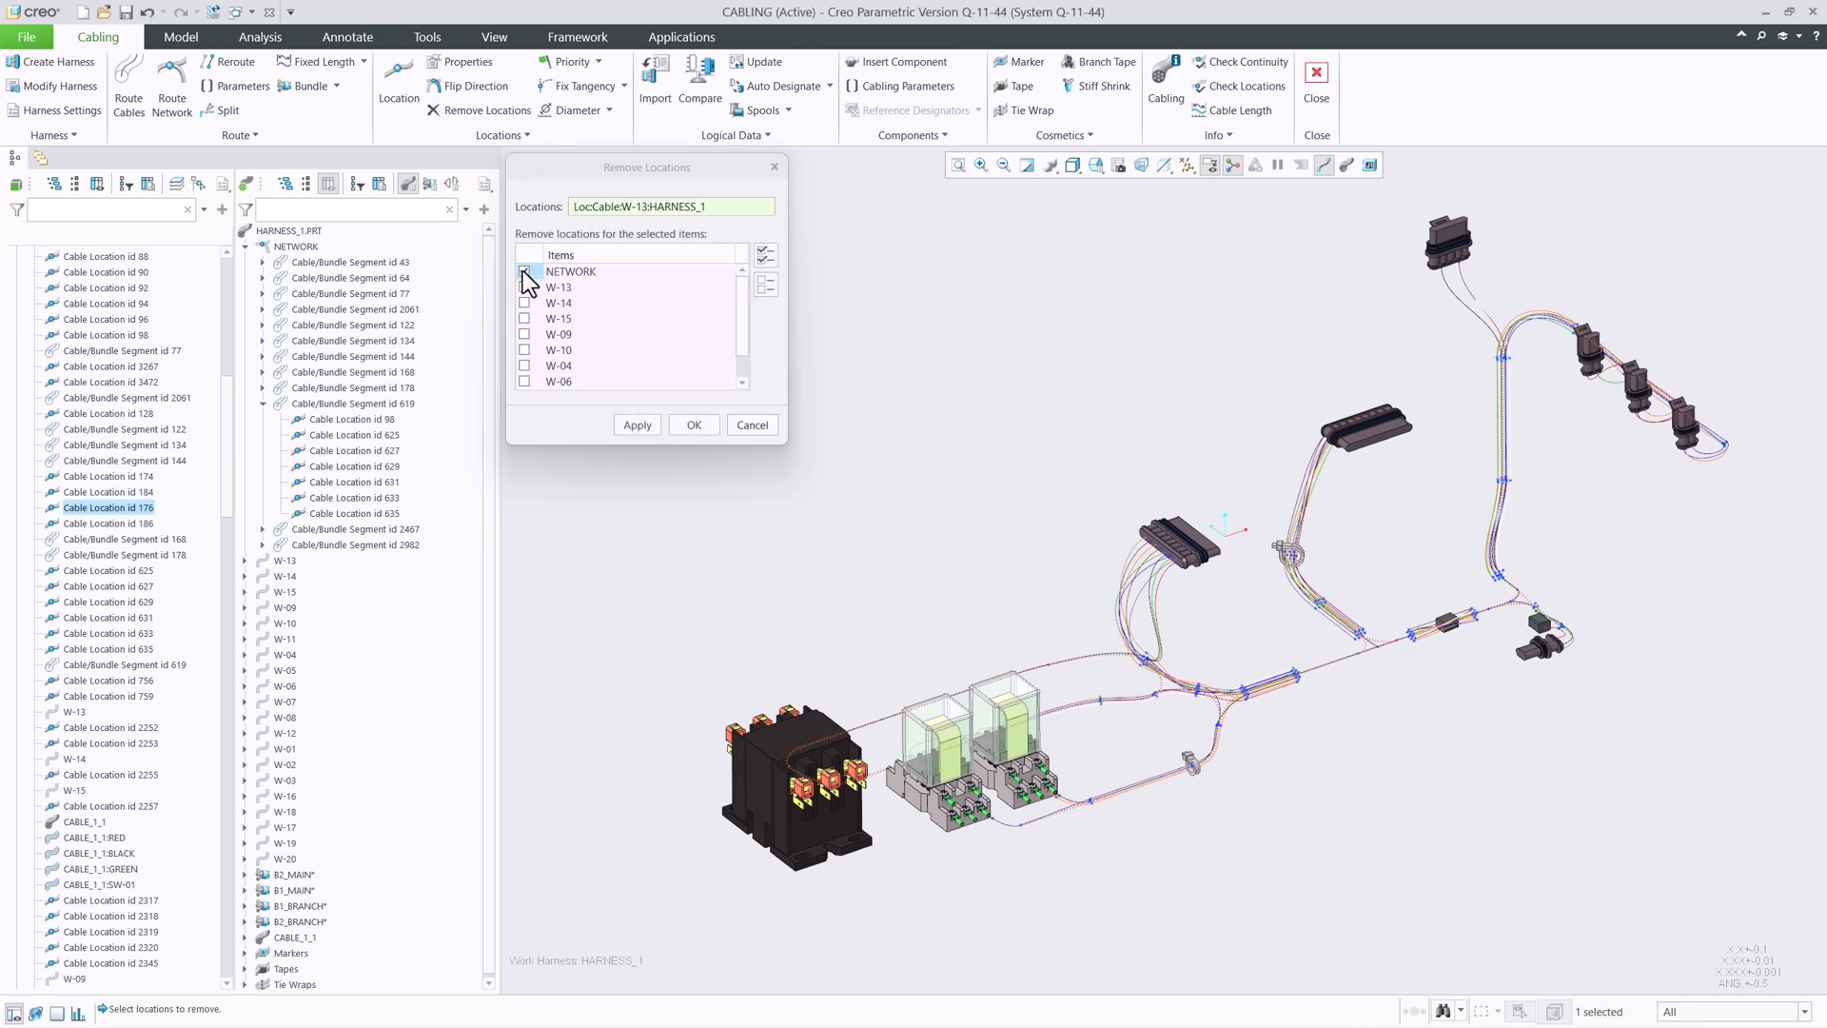
click(524, 272)
click(525, 272)
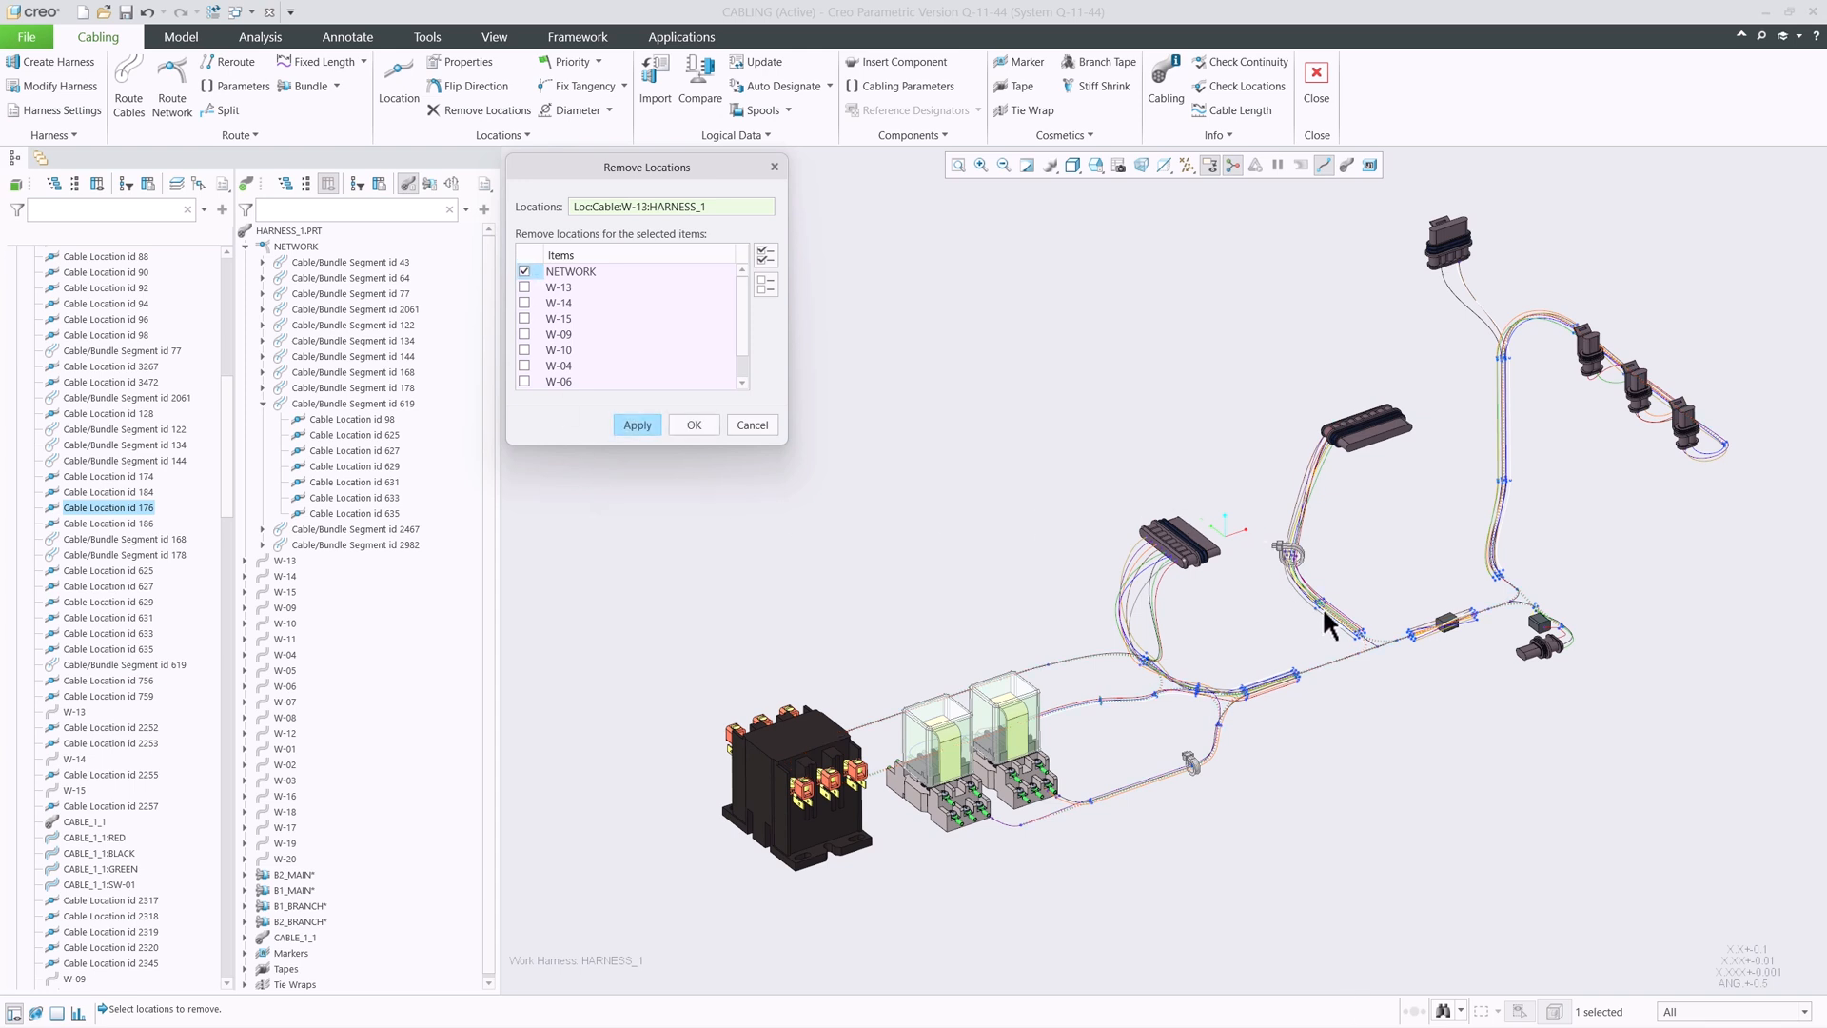
ctrl+click(1358, 632)
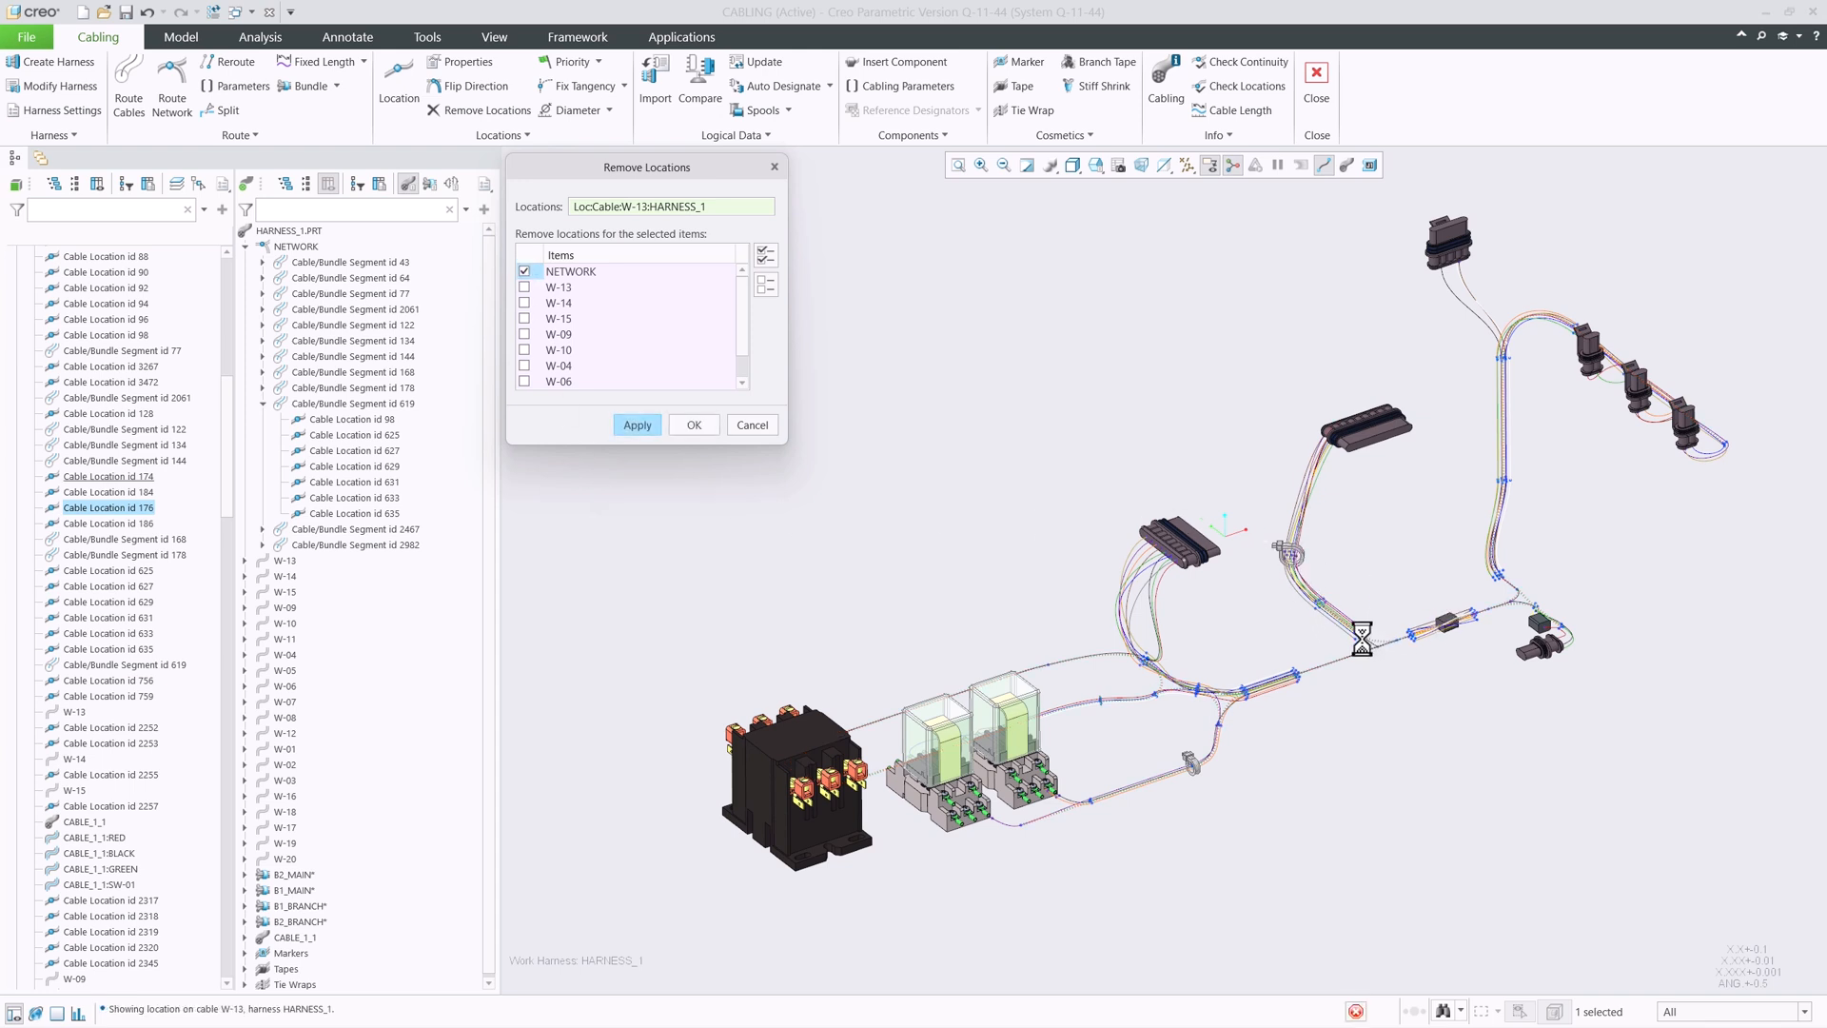
click(636, 424)
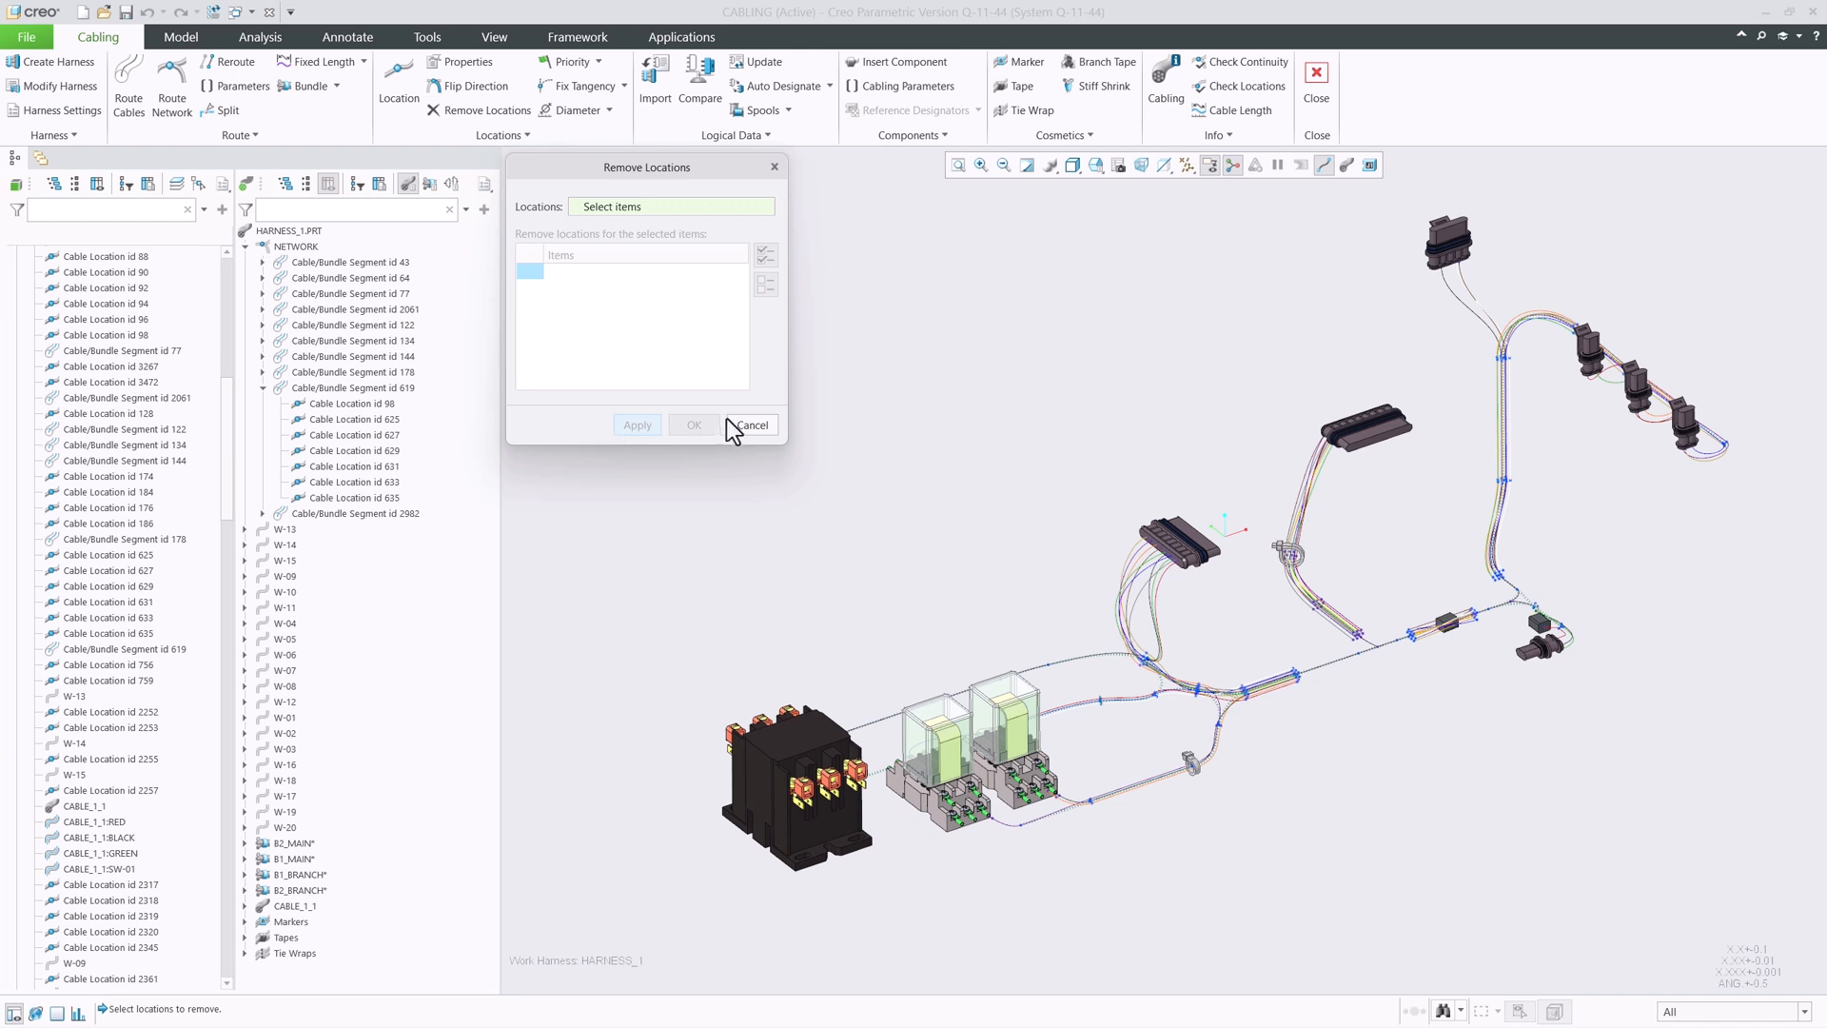
click(751, 425)
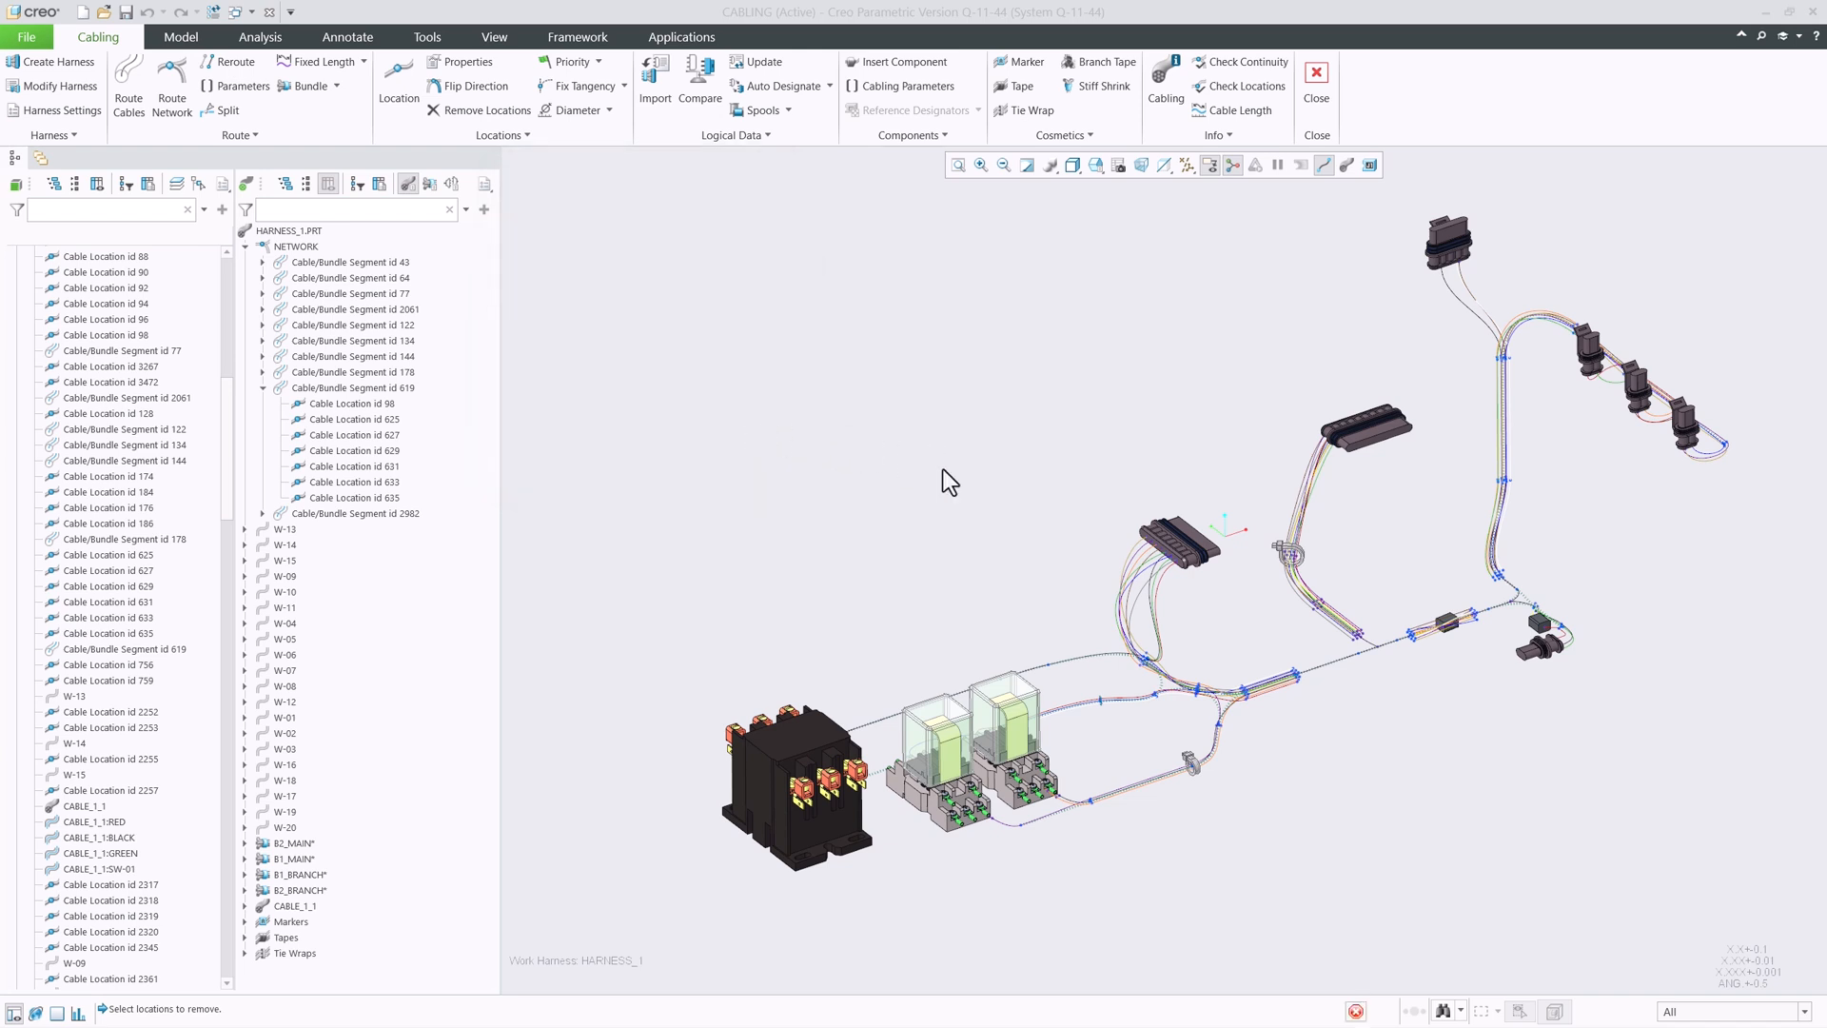